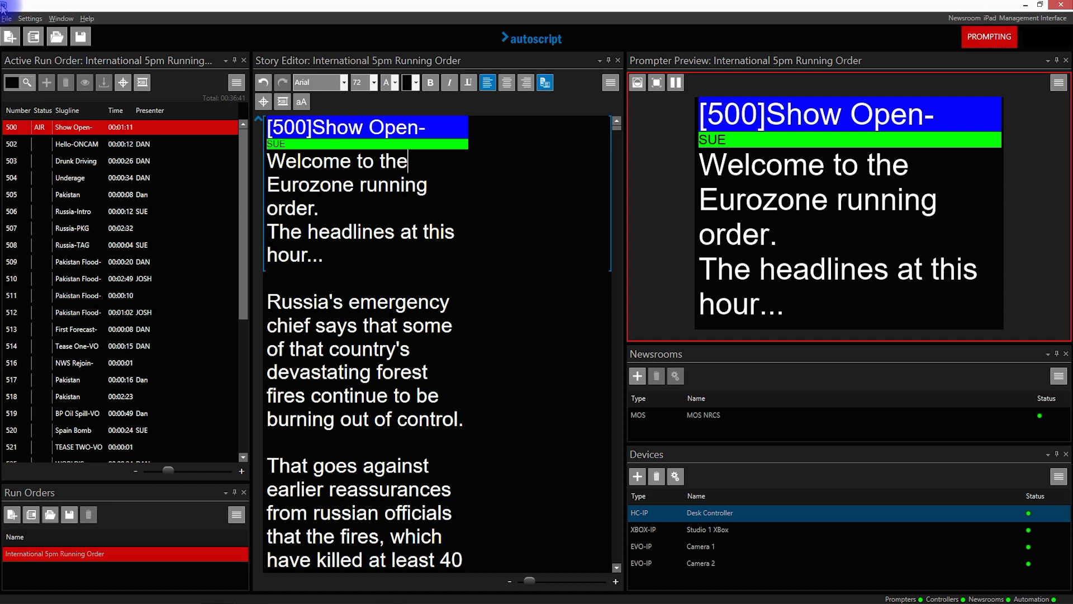
- Add the Configuration panel to the workspace from the Window menu
{"action": "left_click", "coordinate": [61, 19]}
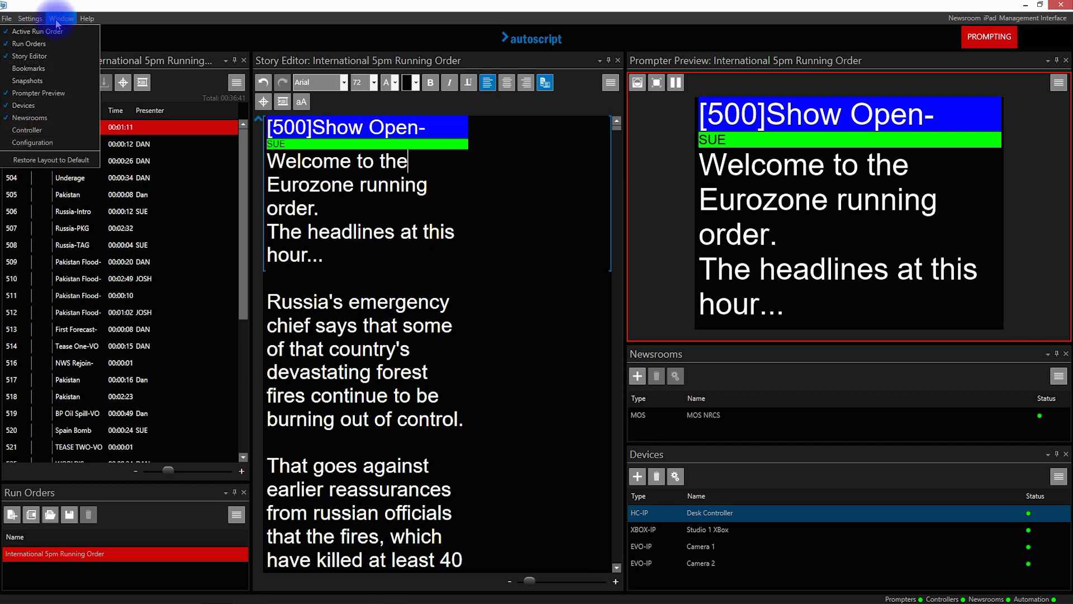
{"action": "left_click", "coordinate": [45, 143]}
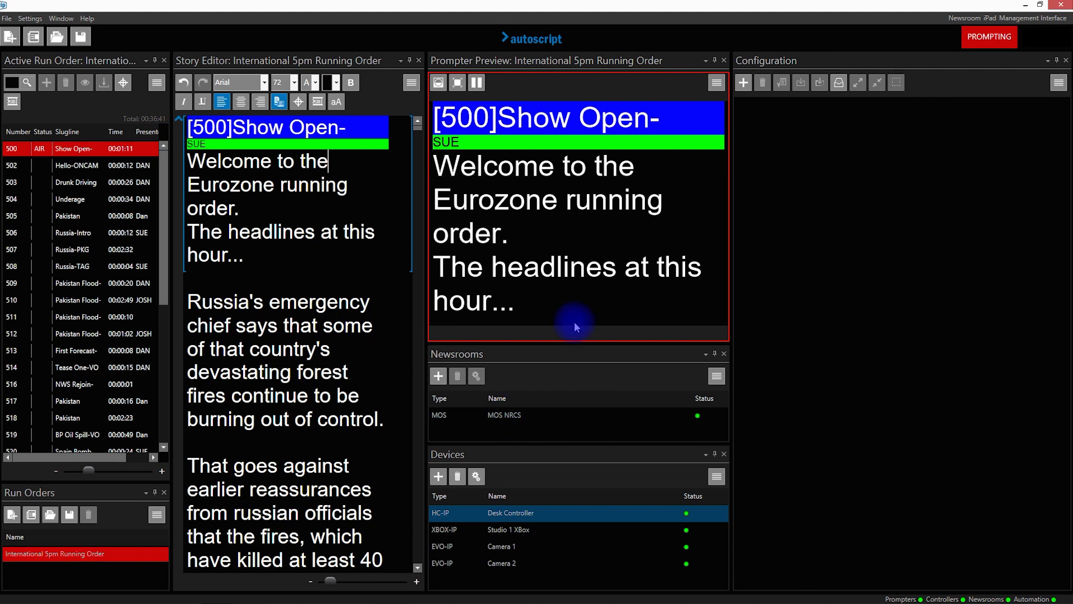
- Save a '5pm Rundown' configuration with all seven setting categories ticked, then expand it
{"action": "left_click", "coordinate": [744, 83]}
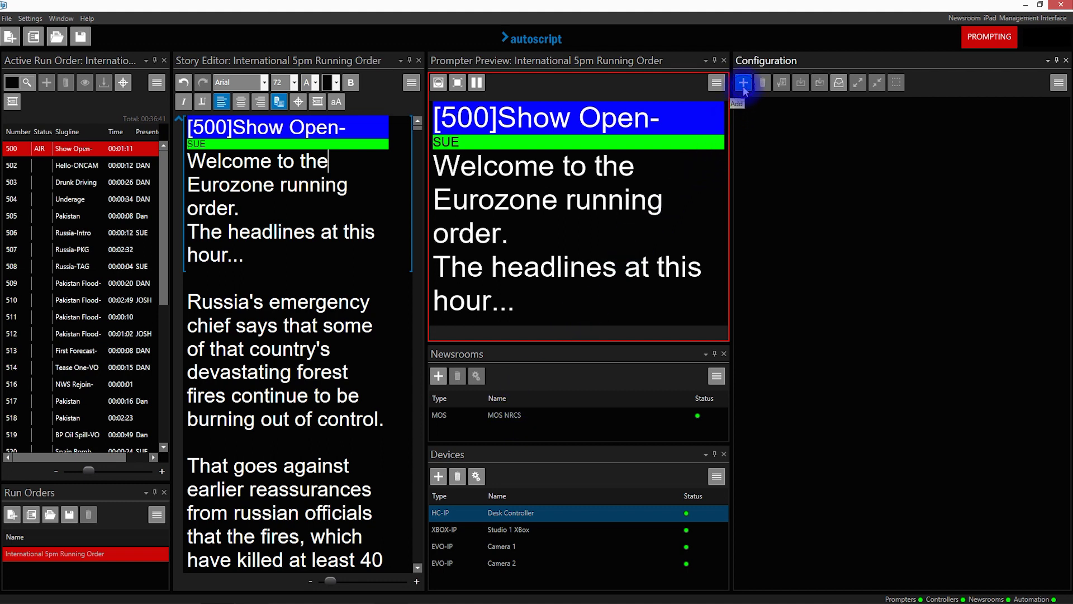
{"action": "left_click", "coordinate": [542, 256]}
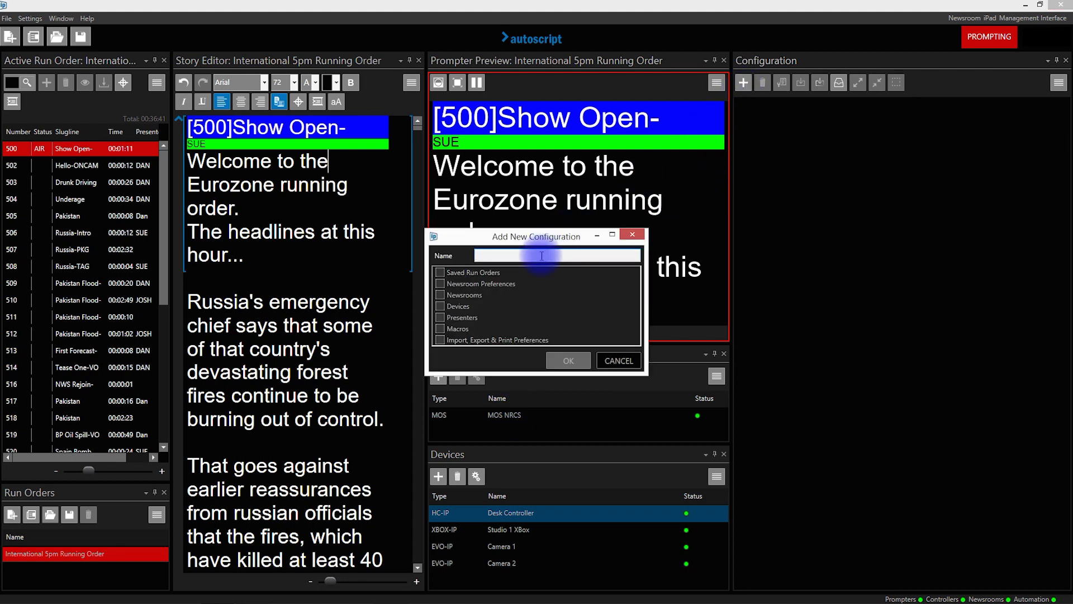
{"action": "type", "text": "5pm Rundown"}
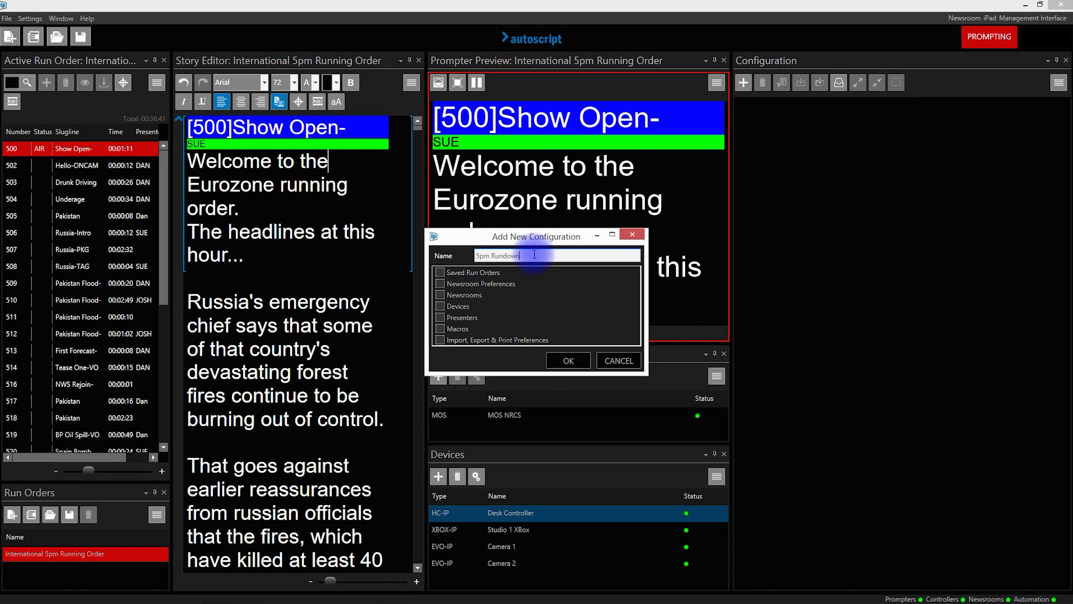
{"action": "left_click", "coordinate": [480, 273]}
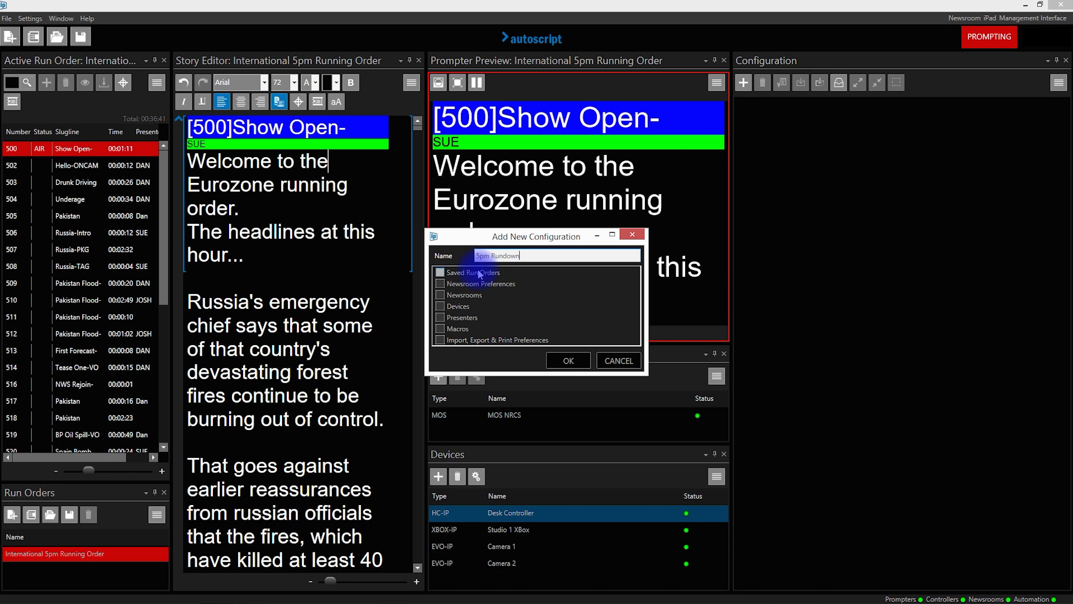
{"action": "left_click", "coordinate": [440, 283]}
{"action": "left_click", "coordinate": [441, 296]}
{"action": "left_click", "coordinate": [440, 306]}
{"action": "left_click", "coordinate": [440, 318]}
{"action": "left_click", "coordinate": [442, 330]}
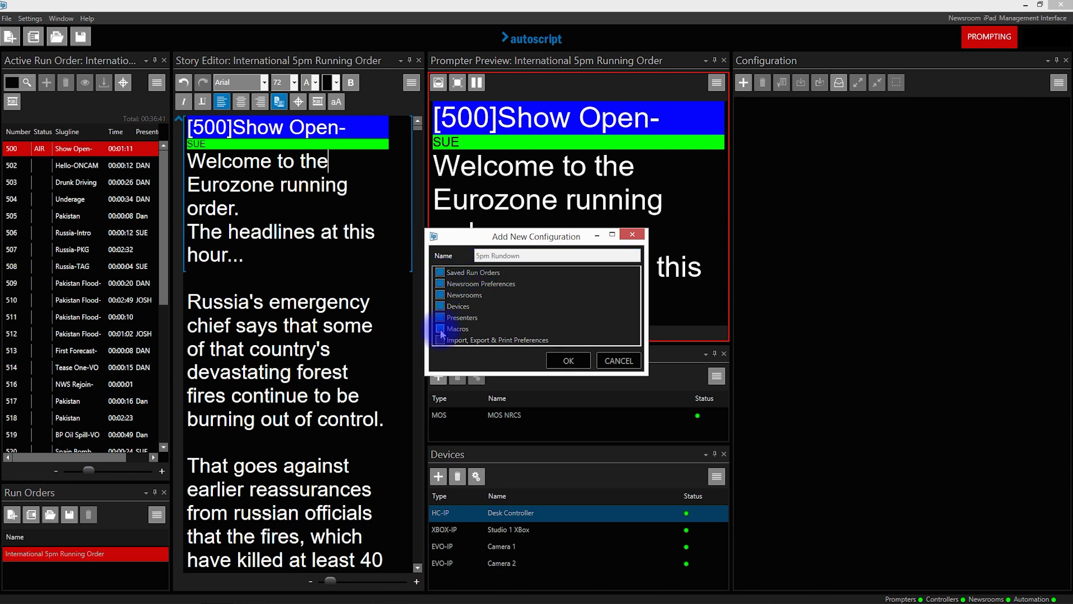
{"action": "left_click", "coordinate": [441, 340]}
{"action": "left_click", "coordinate": [558, 366]}
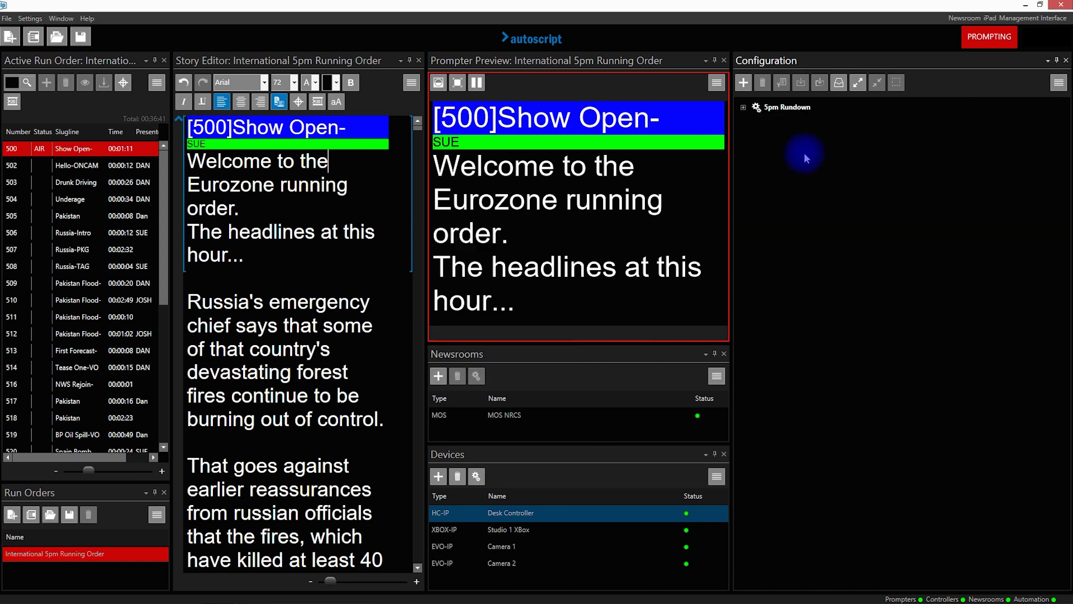
{"action": "left_click", "coordinate": [744, 108]}
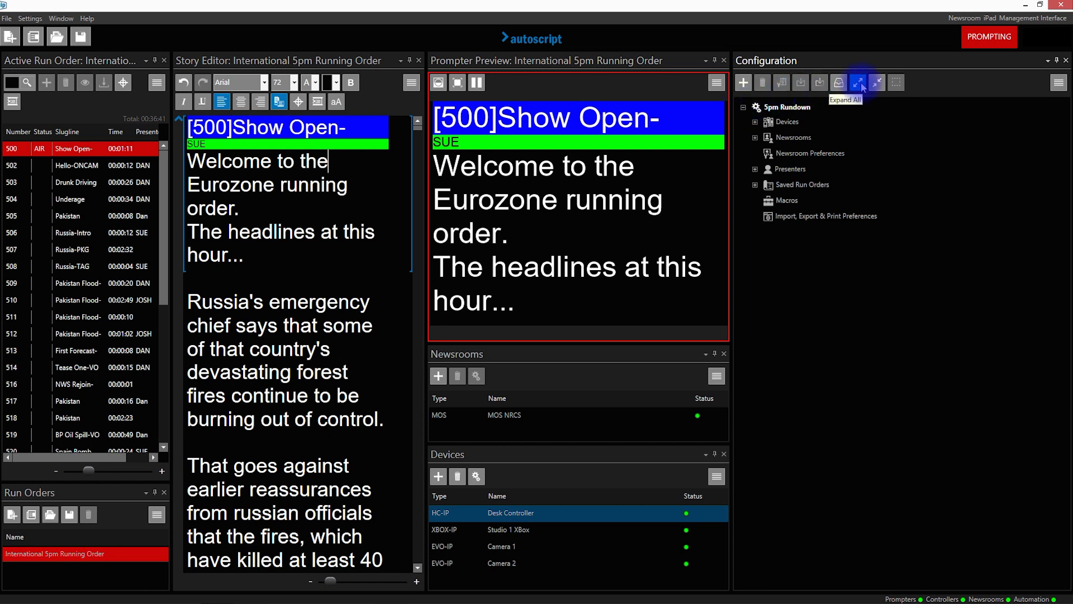
{"action": "left_click", "coordinate": [861, 84]}
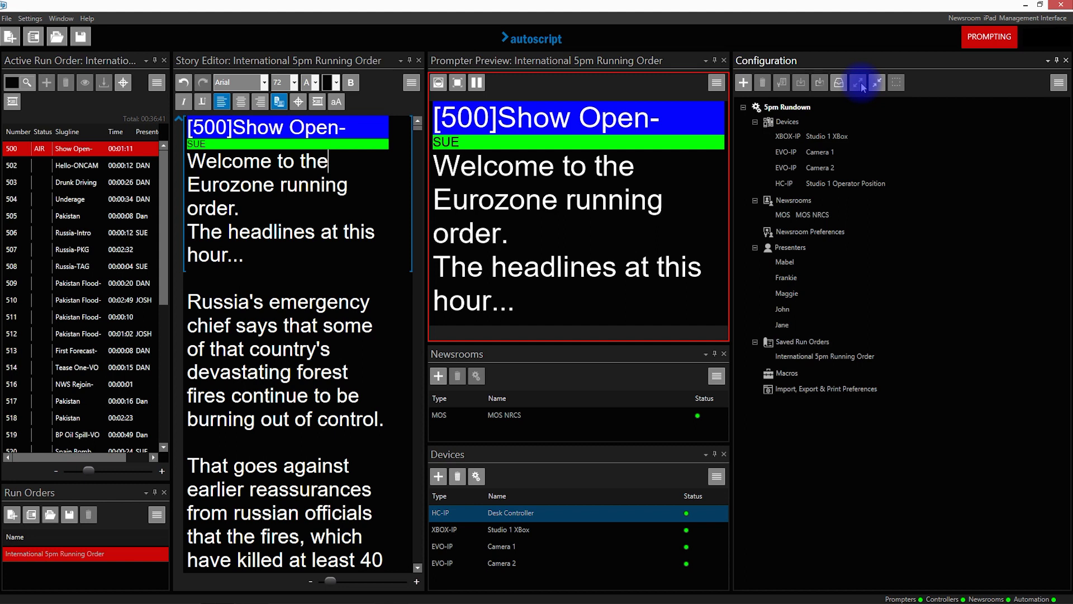
{"action": "left_click", "coordinate": [877, 84]}
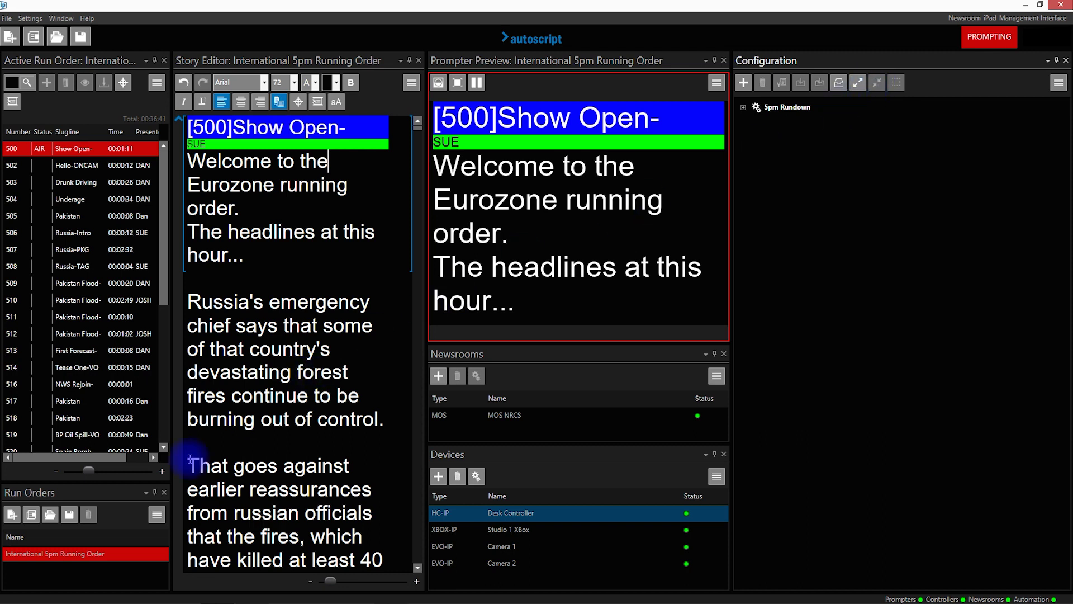
- Delete the International 5pm Running Order, discarding its unsaved changes
{"action": "left_click", "coordinate": [81, 553]}
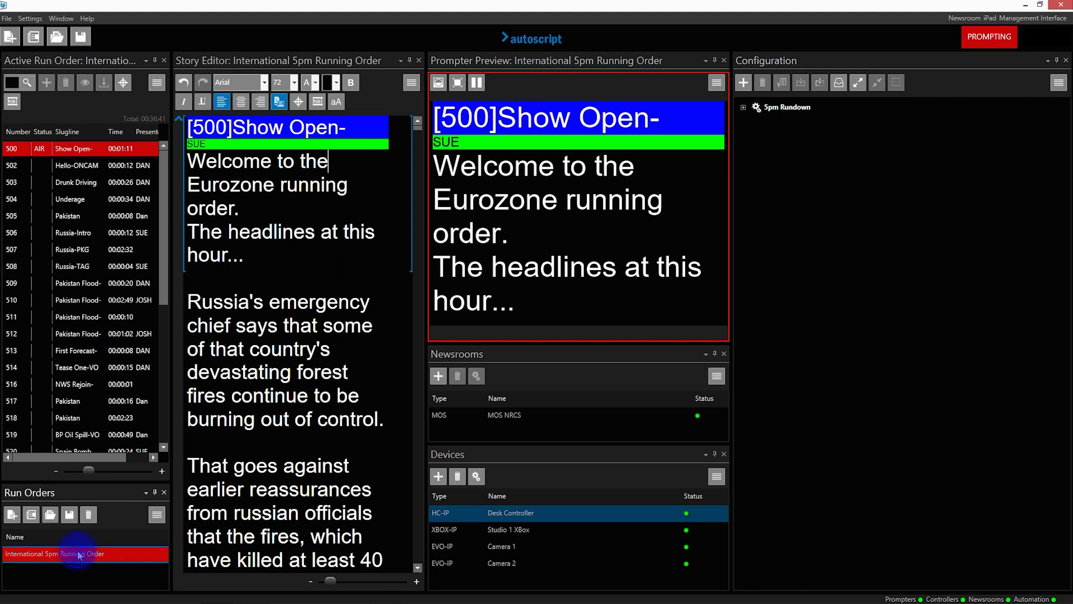
{"action": "left_click", "coordinate": [89, 515]}
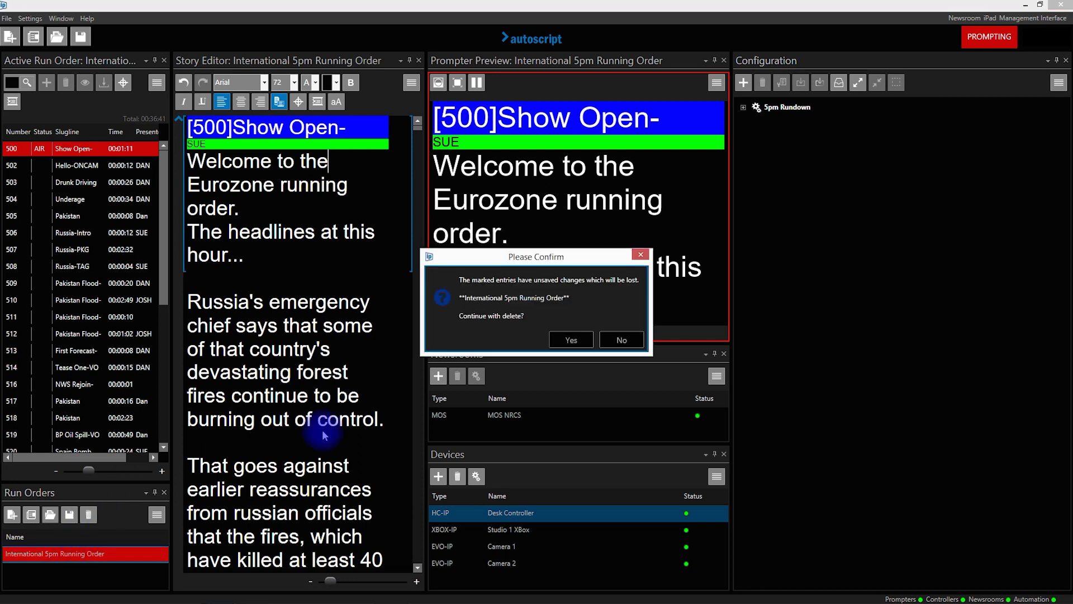
{"action": "left_click", "coordinate": [569, 339]}
{"action": "left_click", "coordinate": [577, 329]}
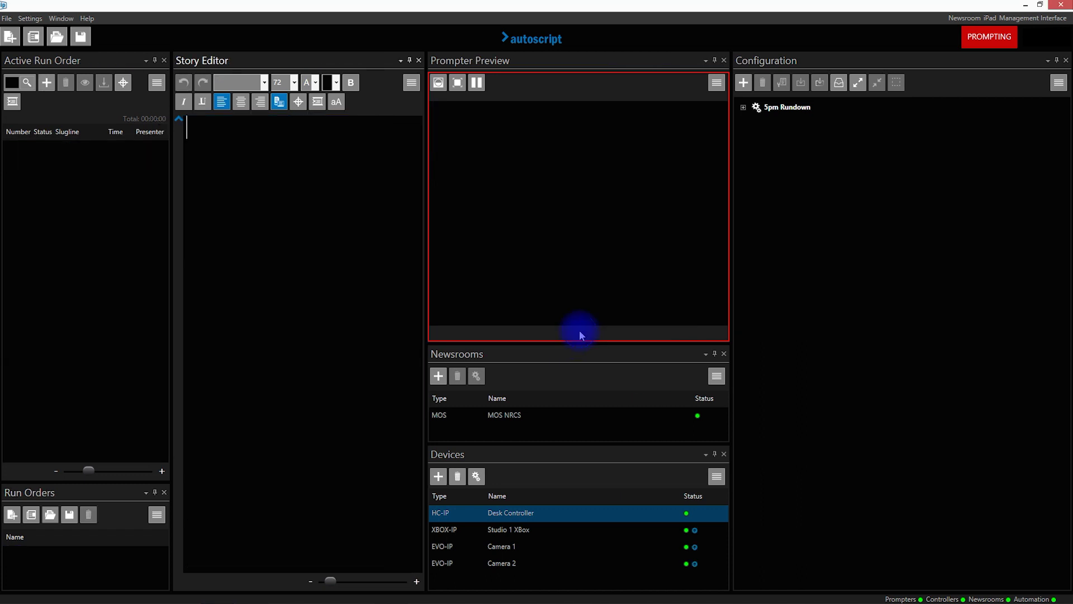
- Load the International 6pm Running Order from the available run orders
{"action": "left_click", "coordinate": [31, 515]}
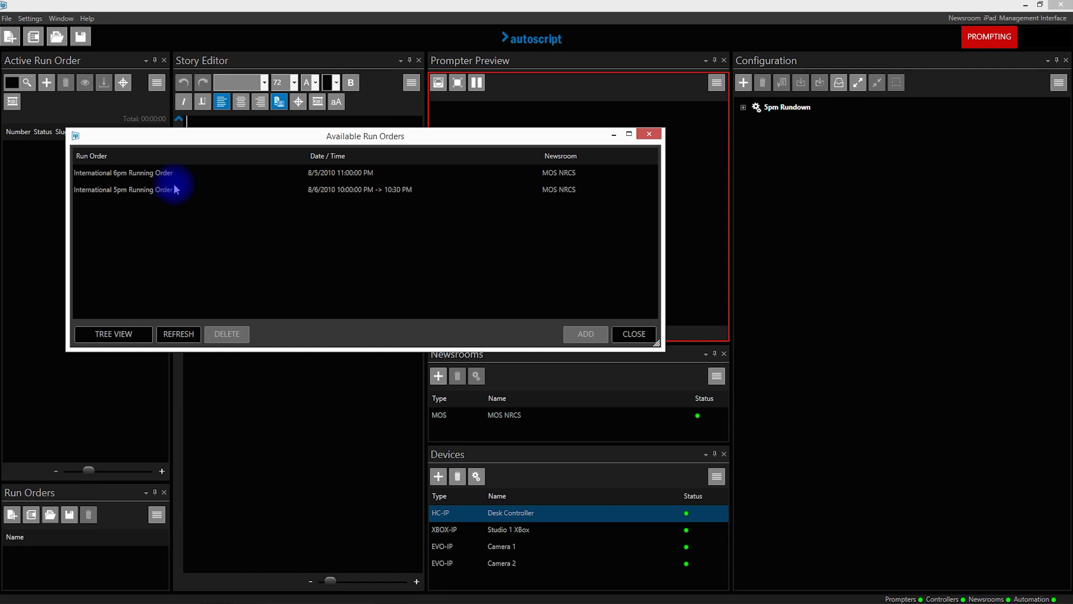
{"action": "double_click", "coordinate": [170, 177]}
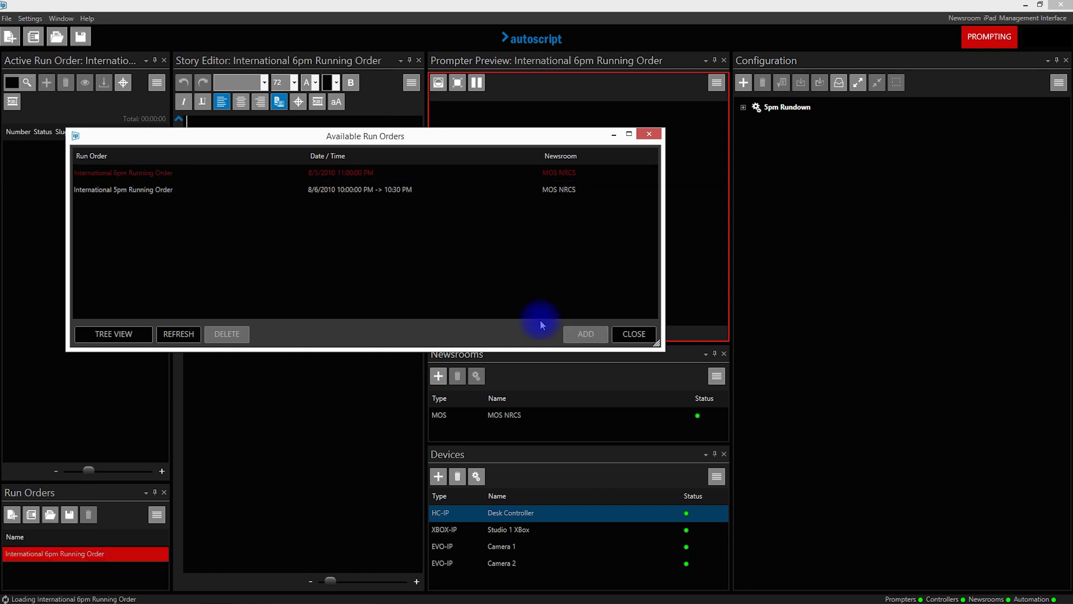
{"action": "left_click", "coordinate": [620, 336]}
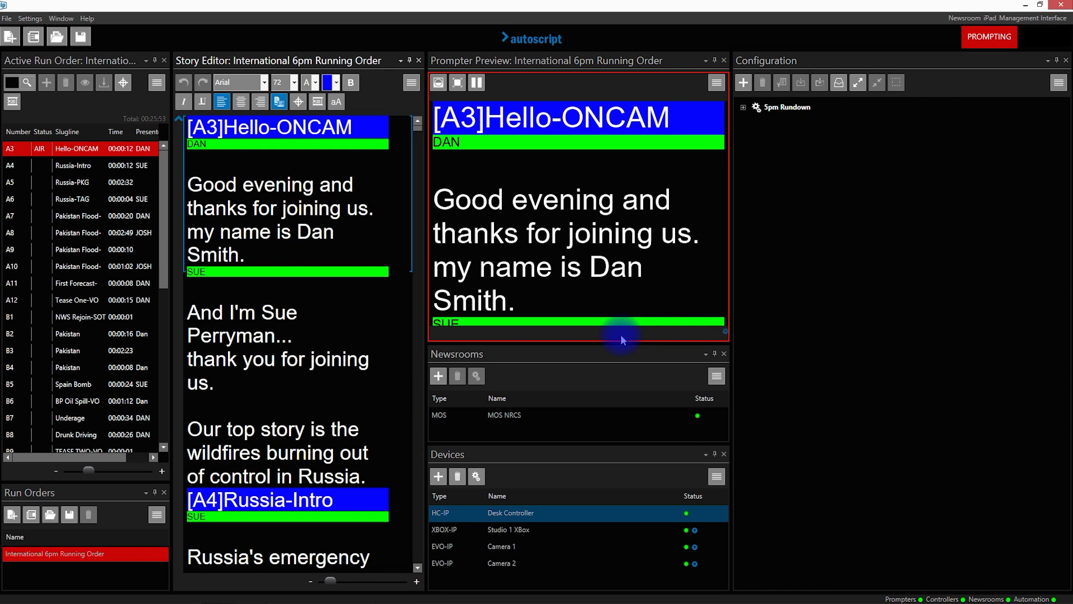
- Create a '6pm Rundown' configuration with every setting category included
{"action": "left_click", "coordinate": [743, 82]}
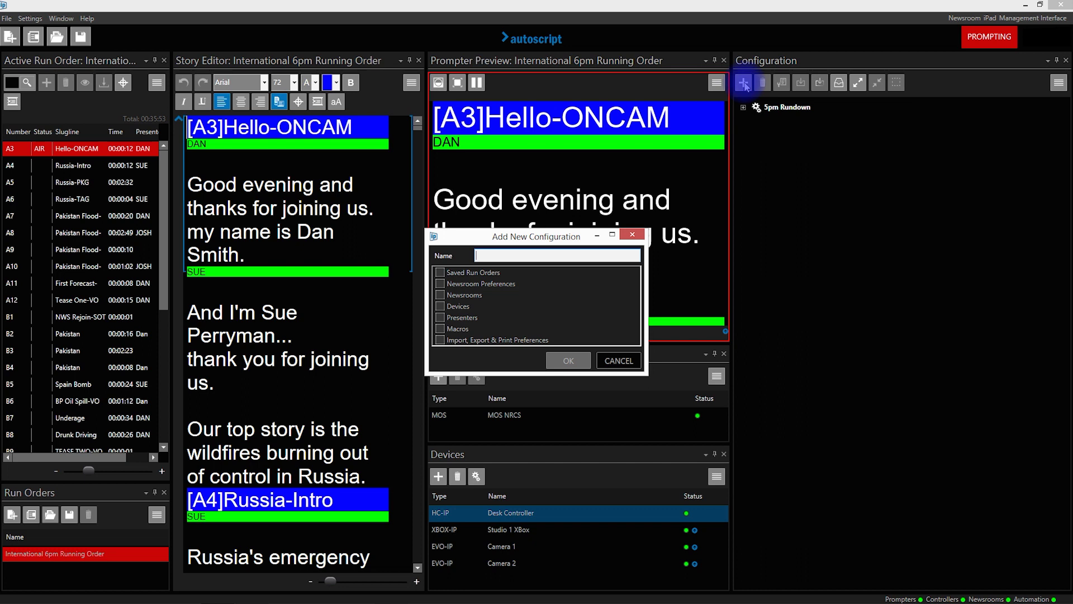
{"action": "left_click", "coordinate": [440, 284]}
{"action": "left_click", "coordinate": [440, 295]}
{"action": "left_click", "coordinate": [440, 306]}
{"action": "left_click", "coordinate": [441, 318]}
{"action": "left_click", "coordinate": [444, 331]}
{"action": "left_click", "coordinate": [441, 340]}
{"action": "left_click", "coordinate": [508, 256]}
{"action": "type", "text": "6pm Rundown"}
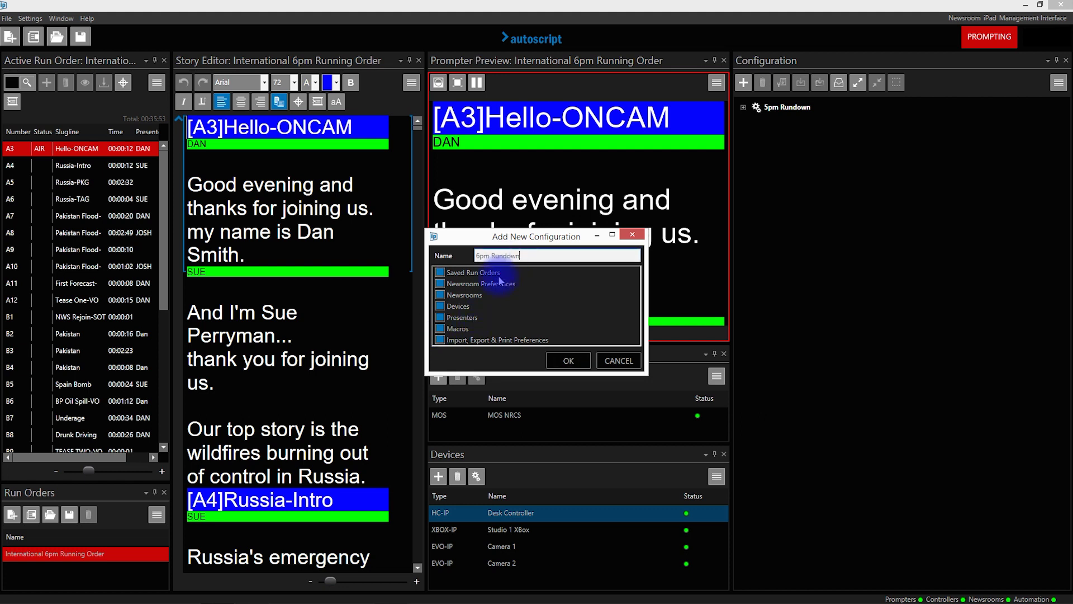
{"action": "left_click", "coordinate": [565, 362]}
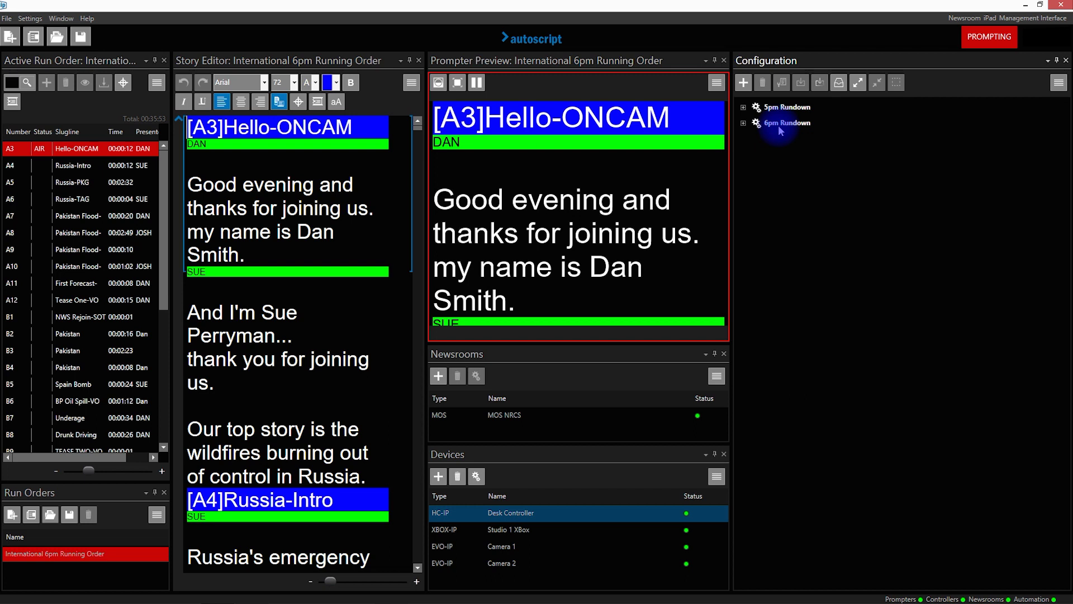
- Load the 5pm Rundown configuration to restore the International 5pm Running Order
{"action": "left_click", "coordinate": [781, 110]}
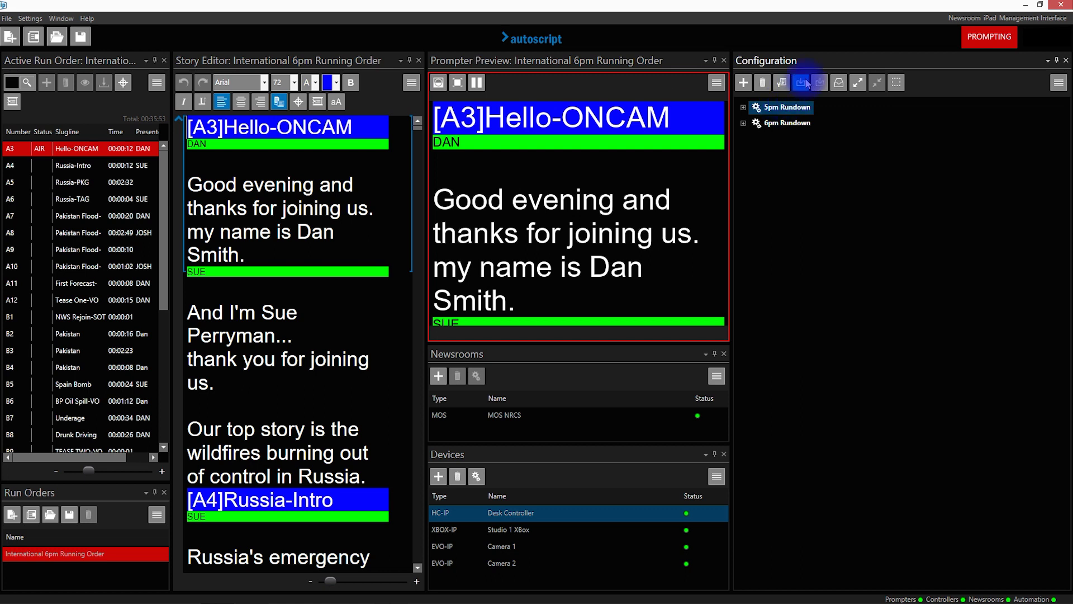
{"action": "left_click", "coordinate": [802, 83]}
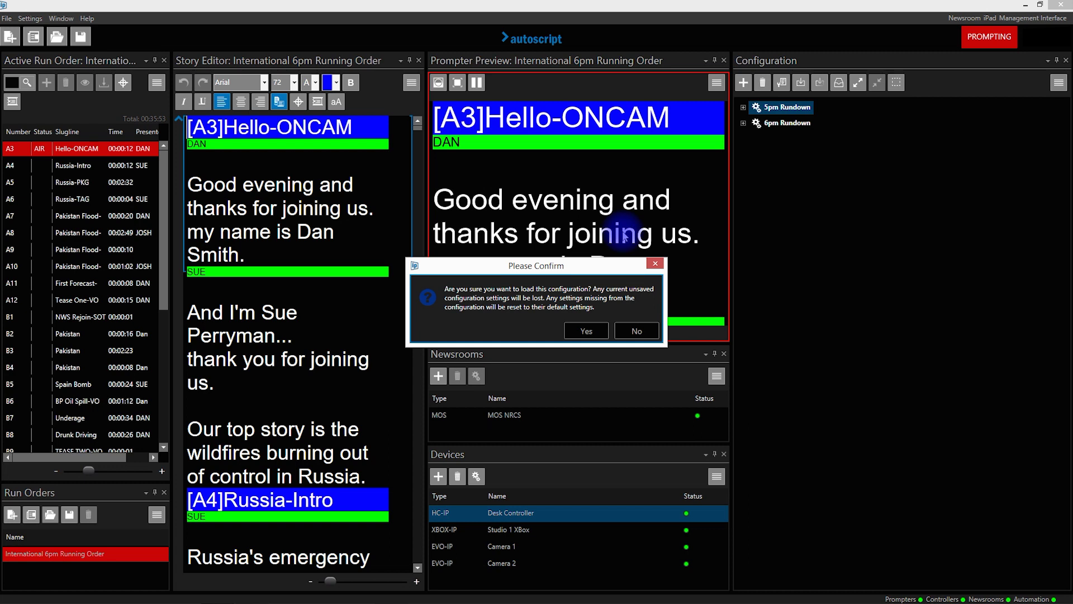
{"action": "left_click", "coordinate": [586, 331]}
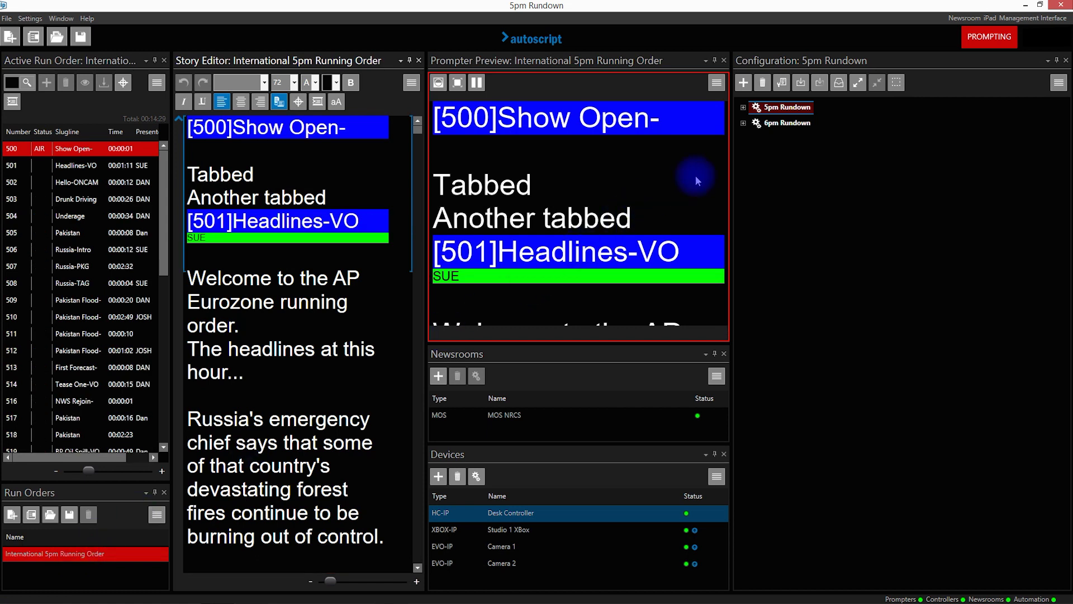
{"action": "left_click", "coordinate": [787, 124]}
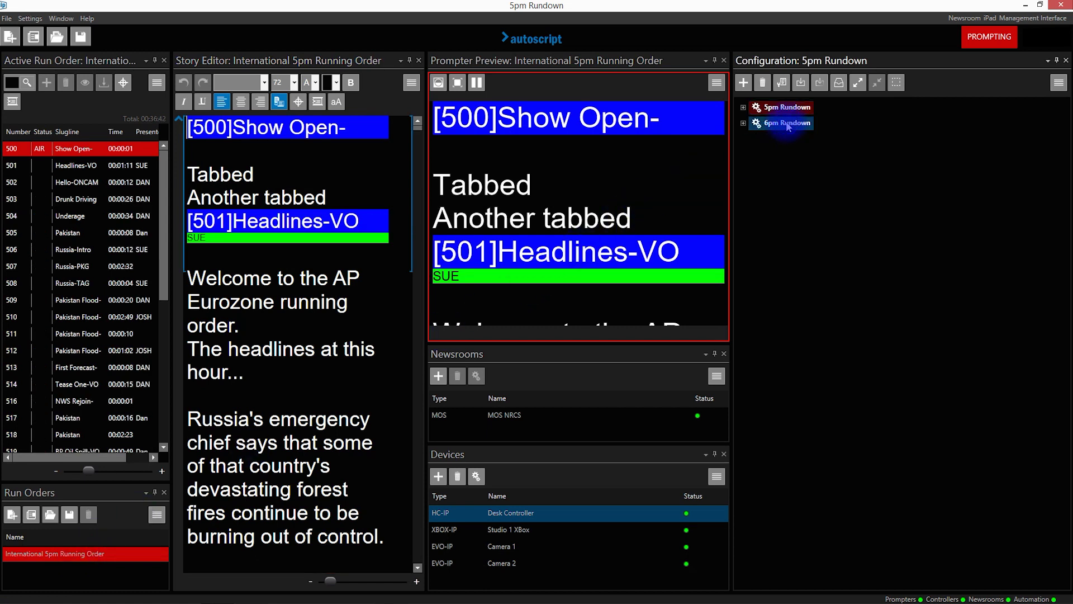
- Load the 6pm Rundown configuration, restoring the International 6pm Running Order
{"action": "left_click", "coordinate": [801, 84]}
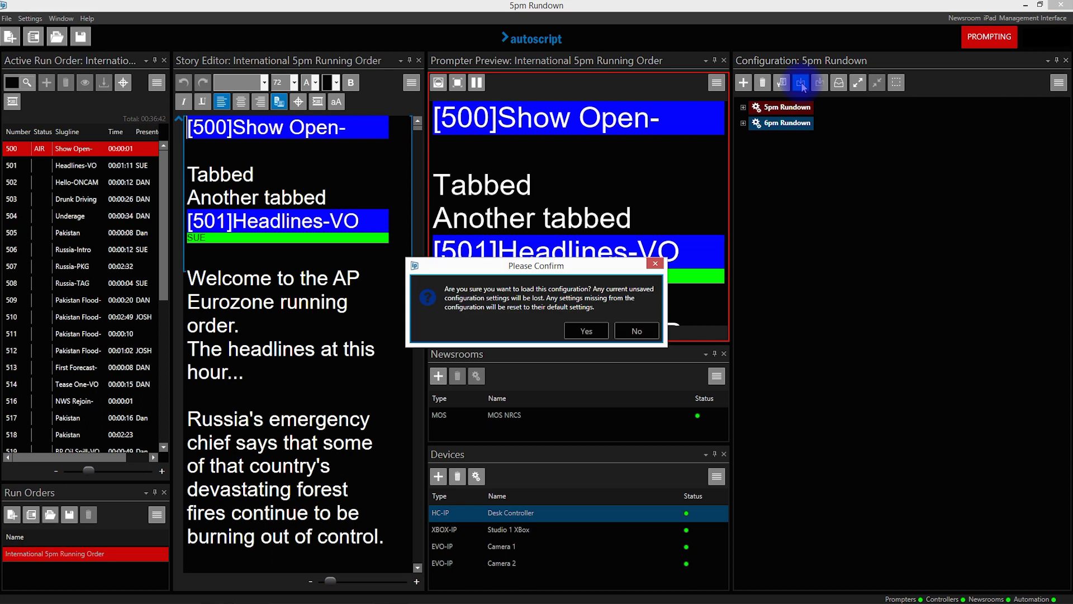
{"action": "left_click", "coordinate": [588, 329]}
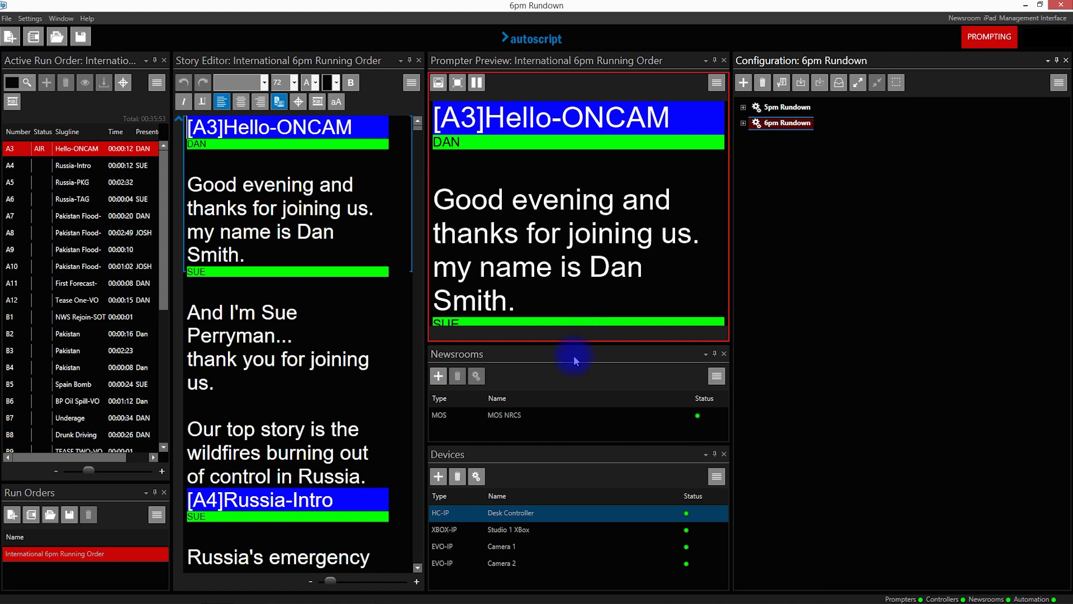
{"action": "left_click", "coordinate": [501, 549]}
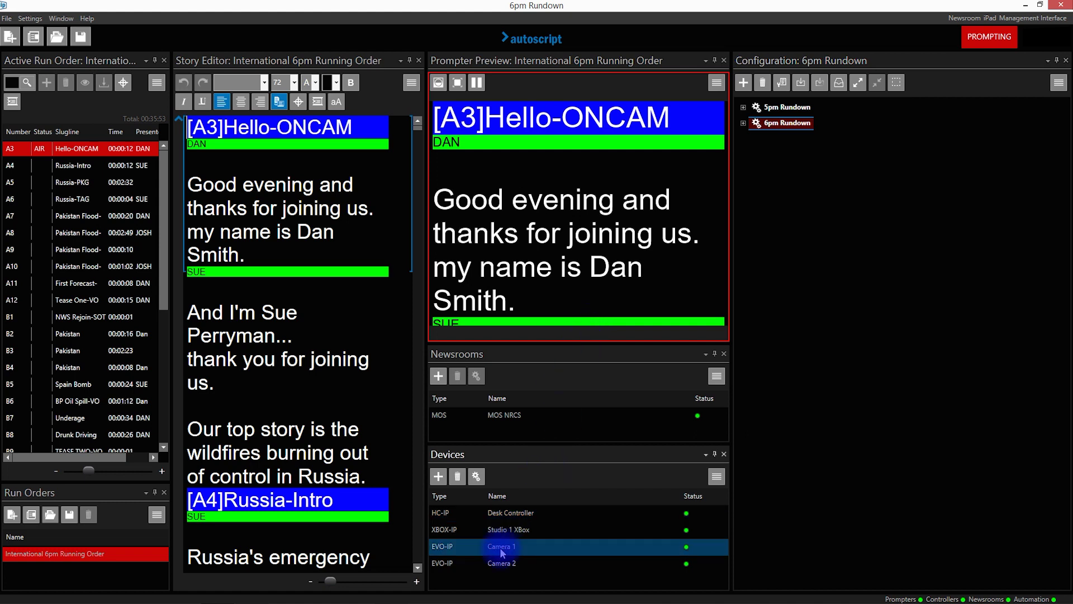
- Remove Camera 1 from the devices and rename the Studio 1 XBox device to Studio 2 Box
{"action": "left_click", "coordinate": [460, 476]}
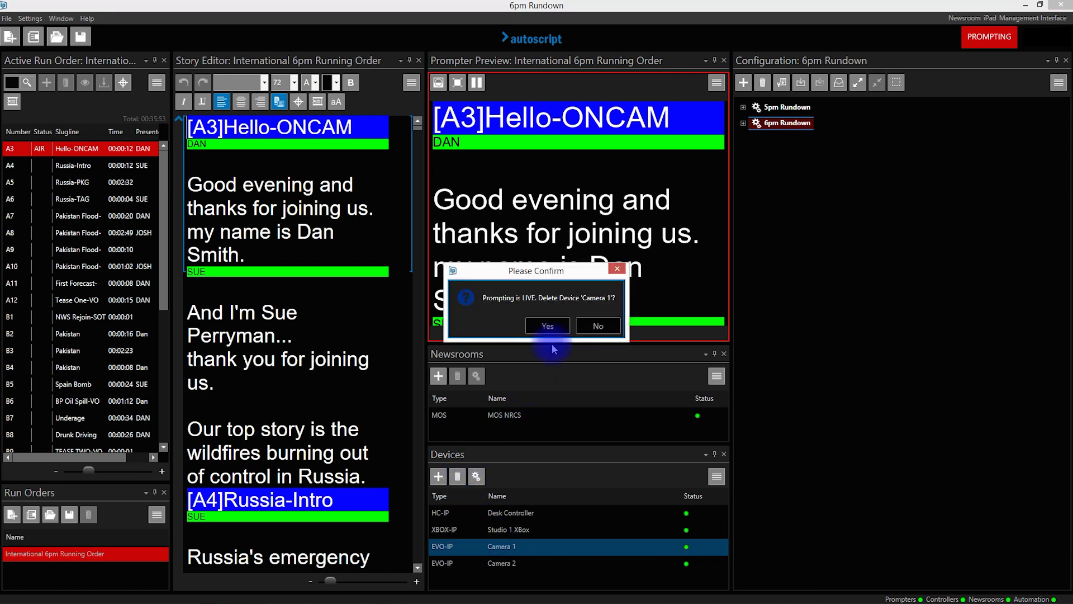
{"action": "left_click", "coordinate": [554, 325]}
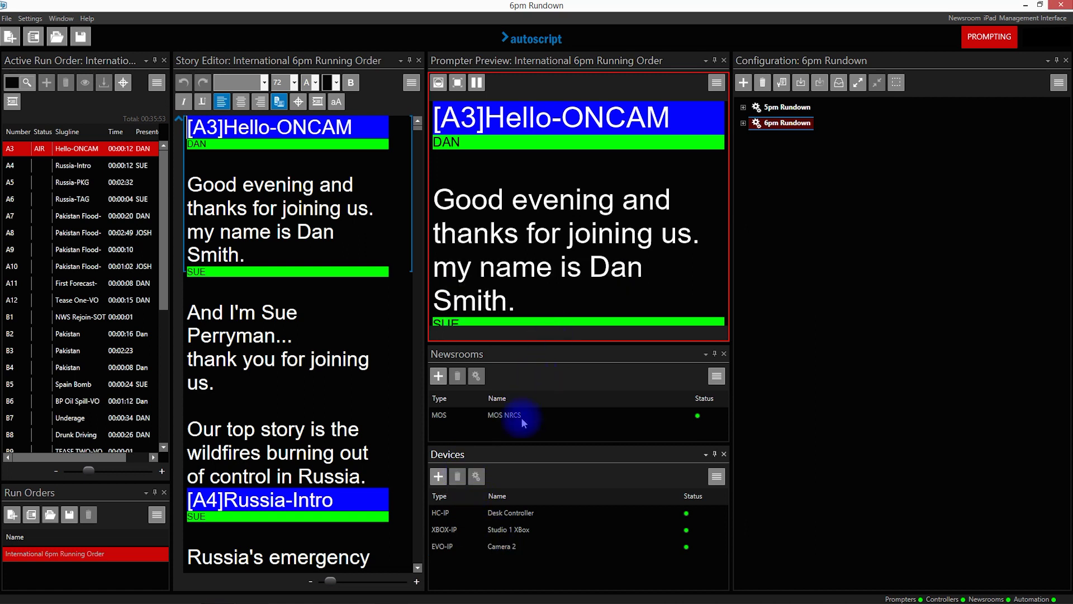
{"action": "left_click", "coordinate": [500, 535]}
{"action": "right_click", "coordinate": [499, 533]}
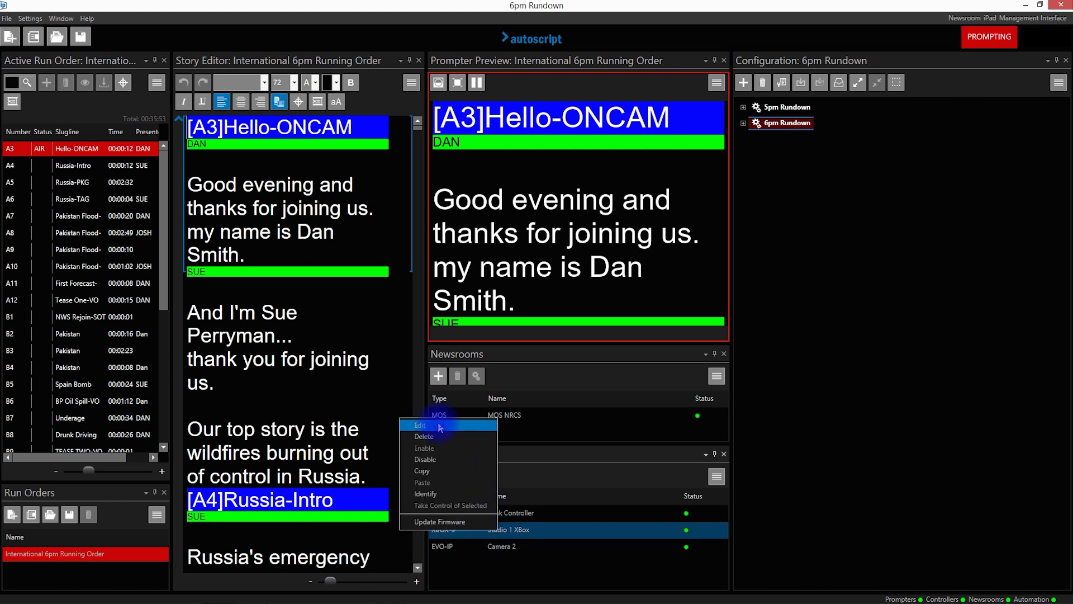
{"action": "left_click", "coordinate": [438, 425]}
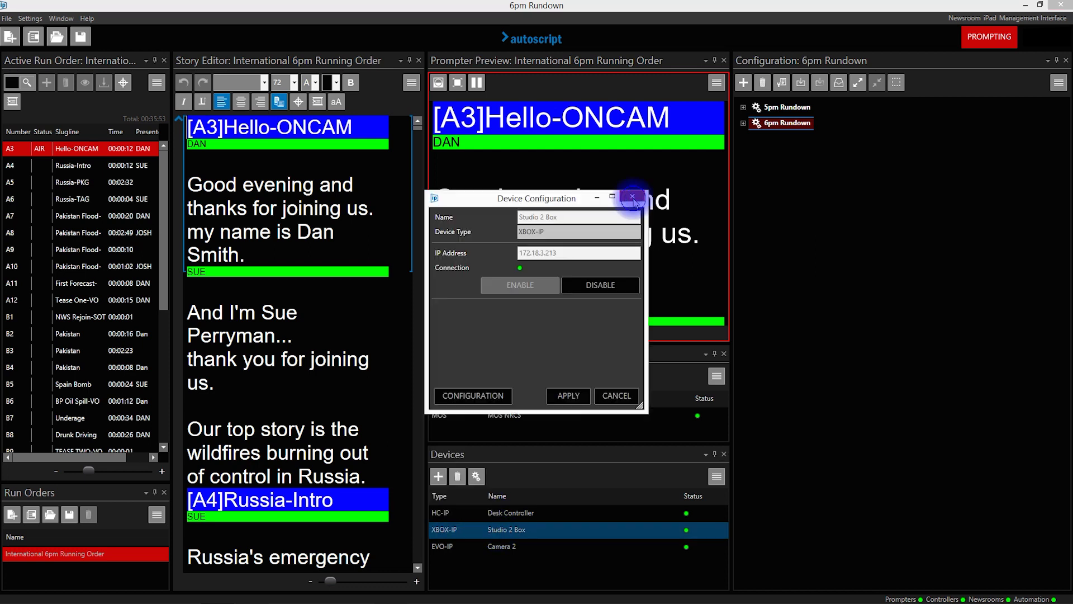
{"action": "left_click", "coordinate": [633, 198]}
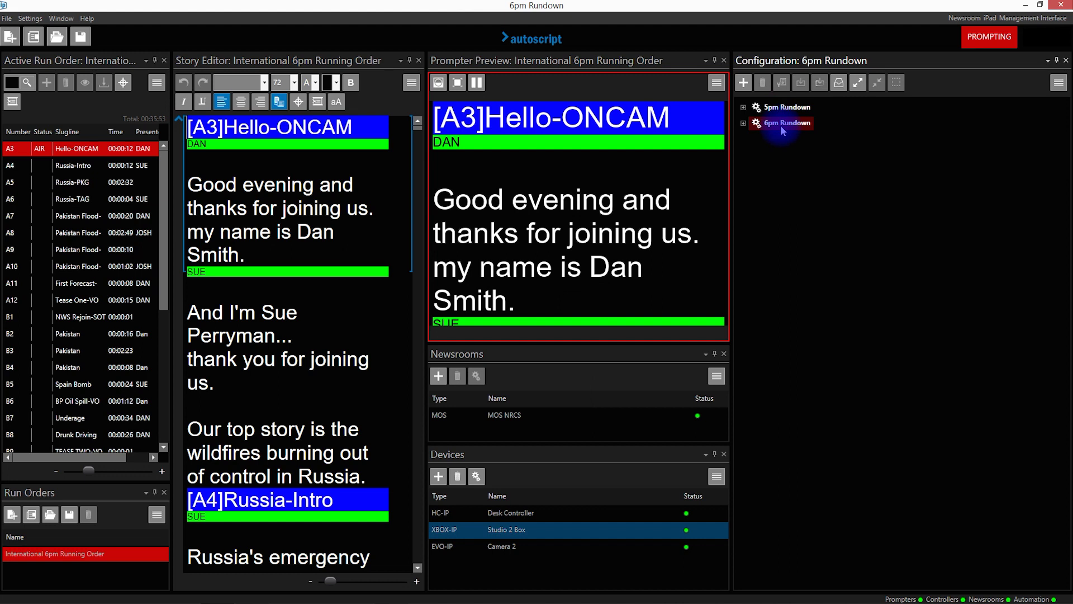
- Save the current device settings into the 6pm Rundown configuration
{"action": "left_click", "coordinate": [786, 129]}
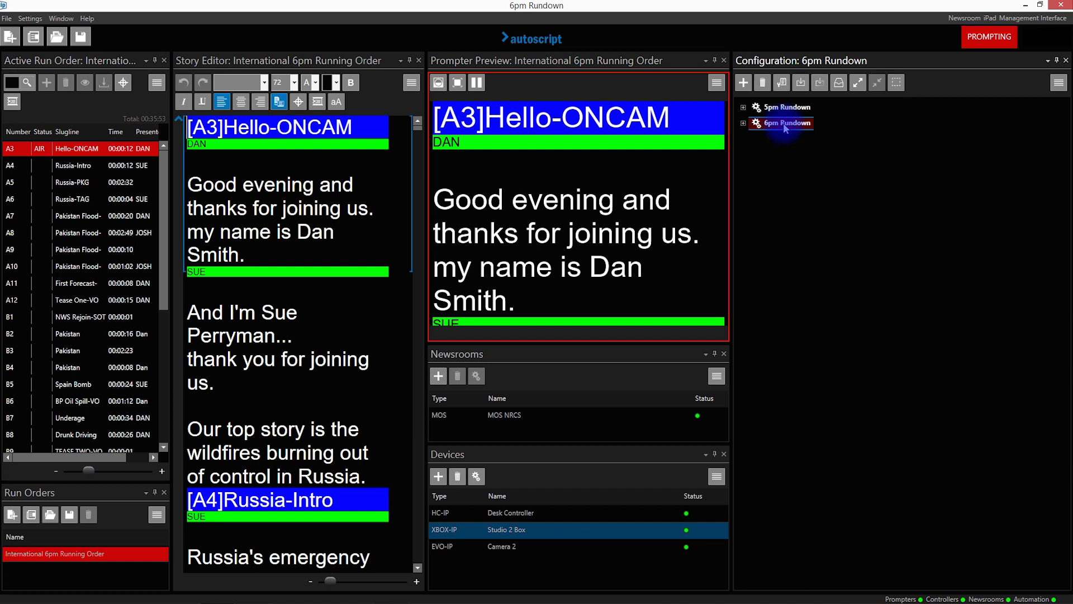
{"action": "right_click", "coordinate": [785, 128]}
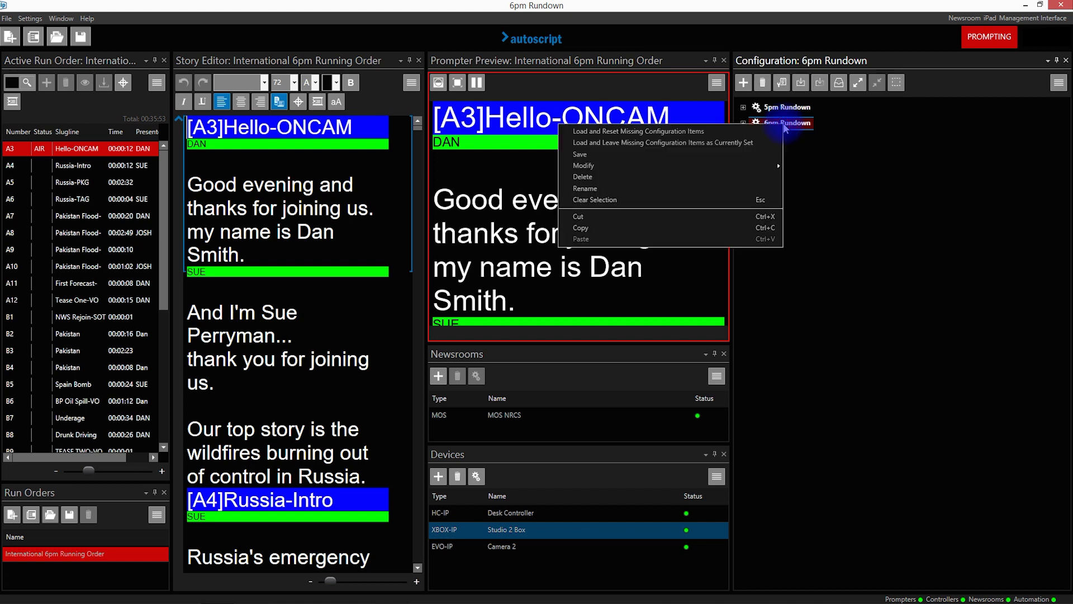
{"action": "left_click", "coordinate": [737, 154]}
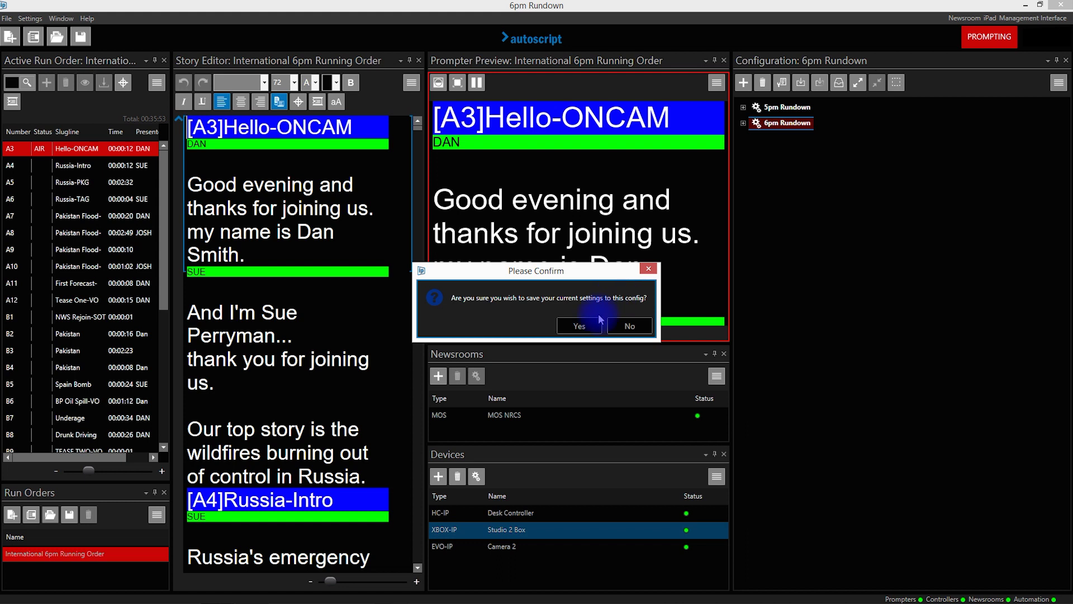
{"action": "left_click", "coordinate": [582, 326]}
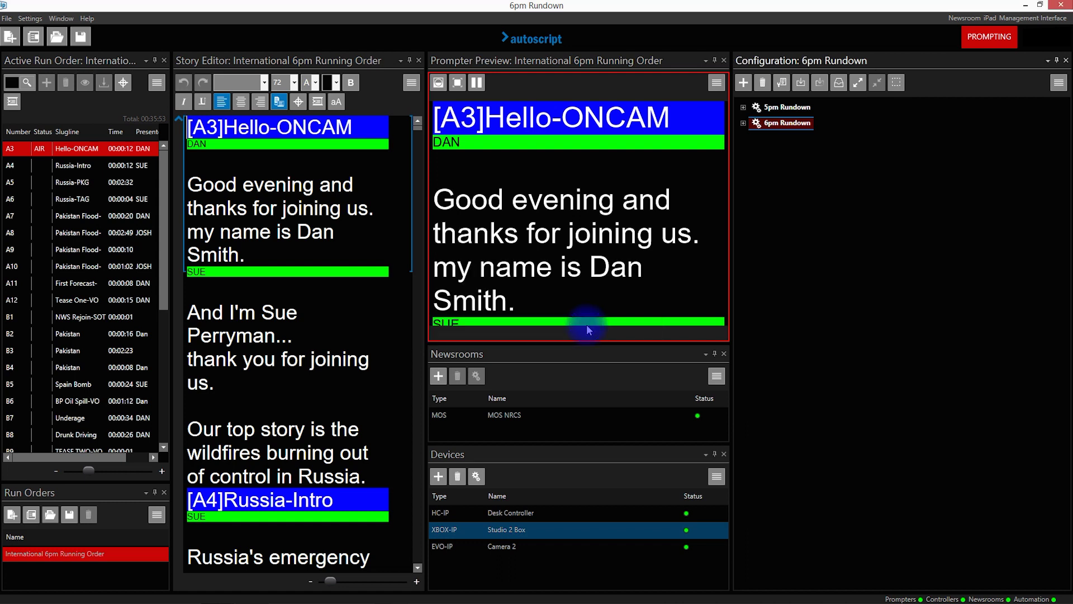
{"action": "left_click", "coordinate": [788, 109]}
- Load 5pm Rundown leaving missing items, then reload 6pm Rundown to show SHOW.8AM.RUNDOWN
{"action": "right_click", "coordinate": [788, 110]}
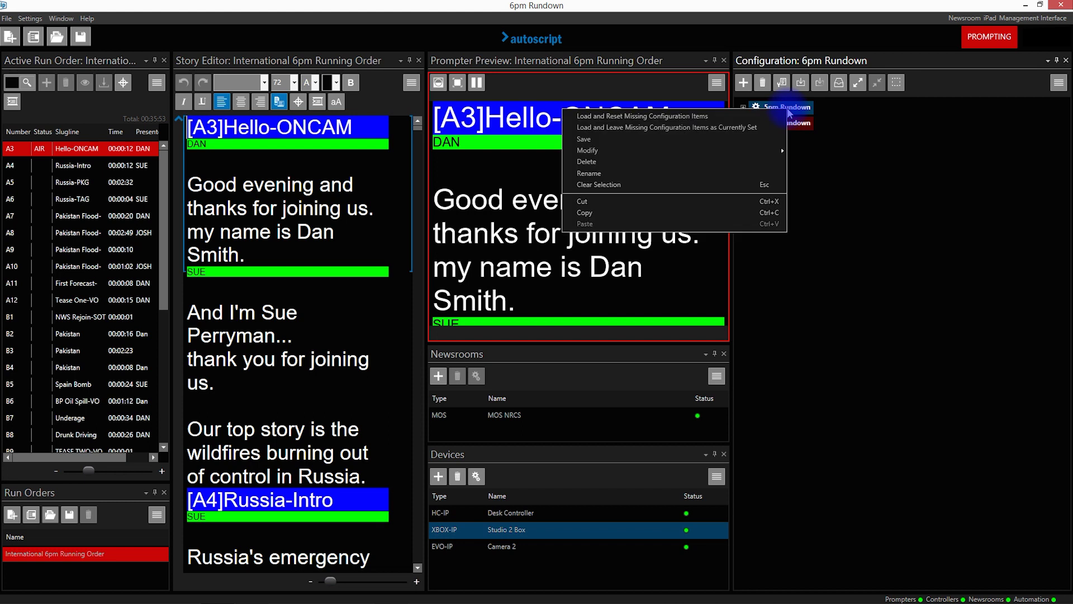
{"action": "left_click", "coordinate": [724, 127]}
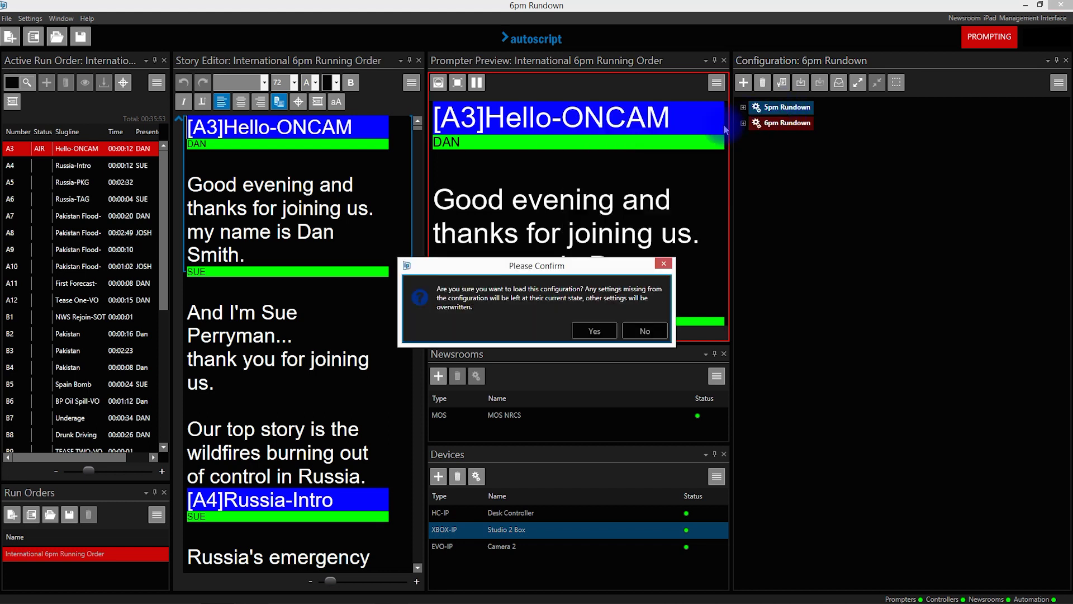
{"action": "left_click", "coordinate": [609, 332]}
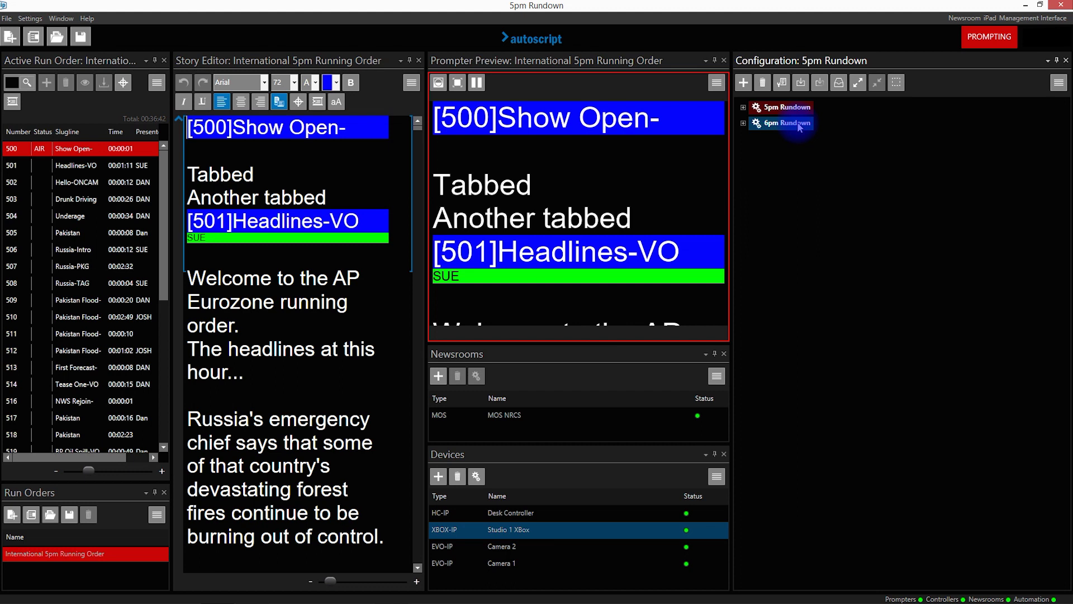
{"action": "left_click", "coordinate": [782, 84]}
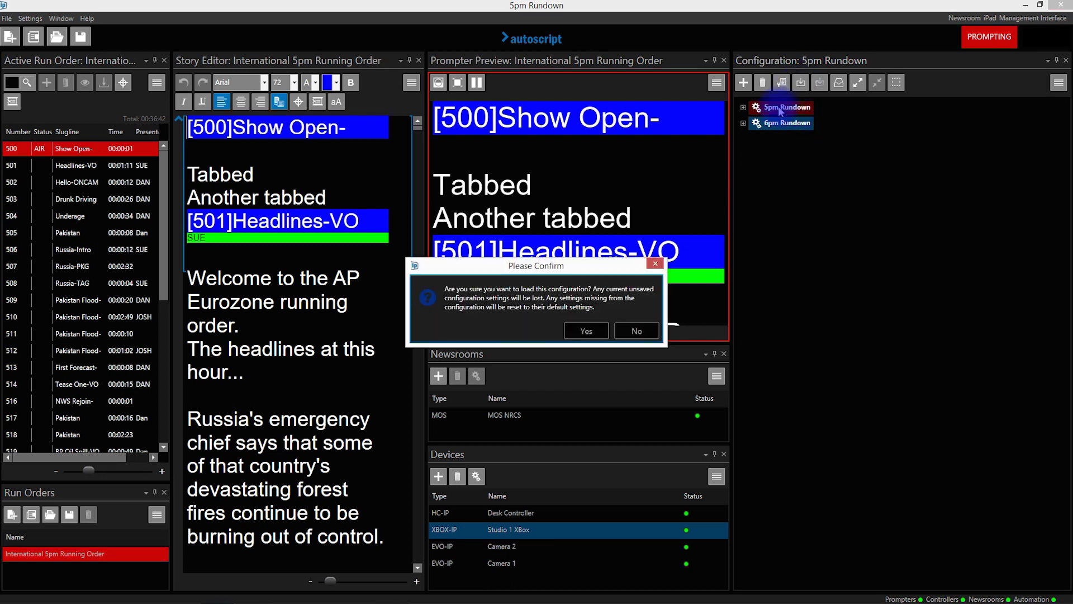
{"action": "left_click", "coordinate": [587, 332]}
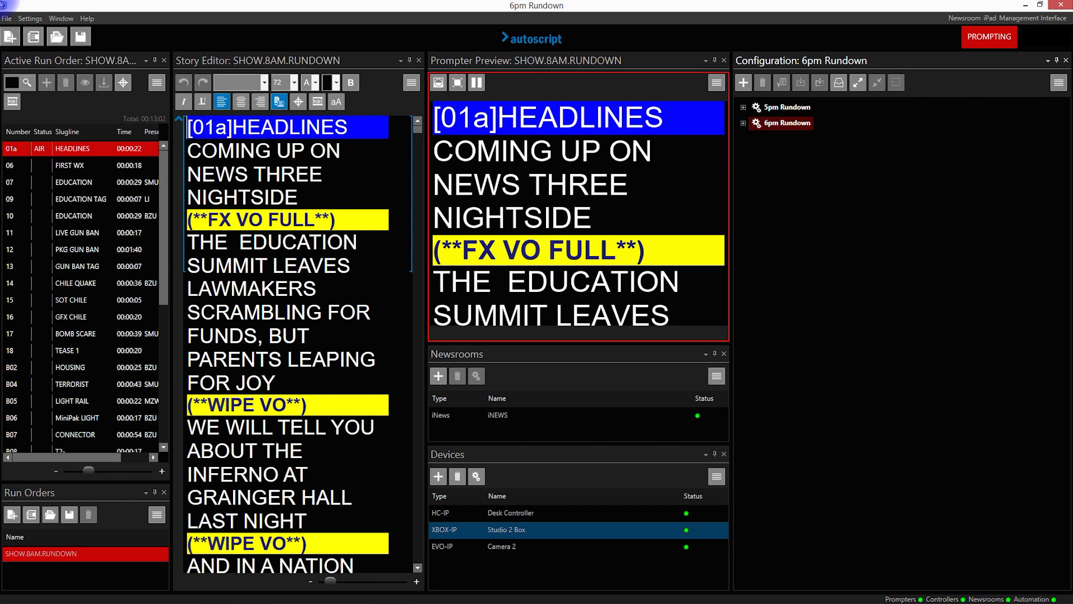
- Create a 'Morning' configuration with all seven setting categories, then expand it
{"action": "left_click", "coordinate": [744, 84]}
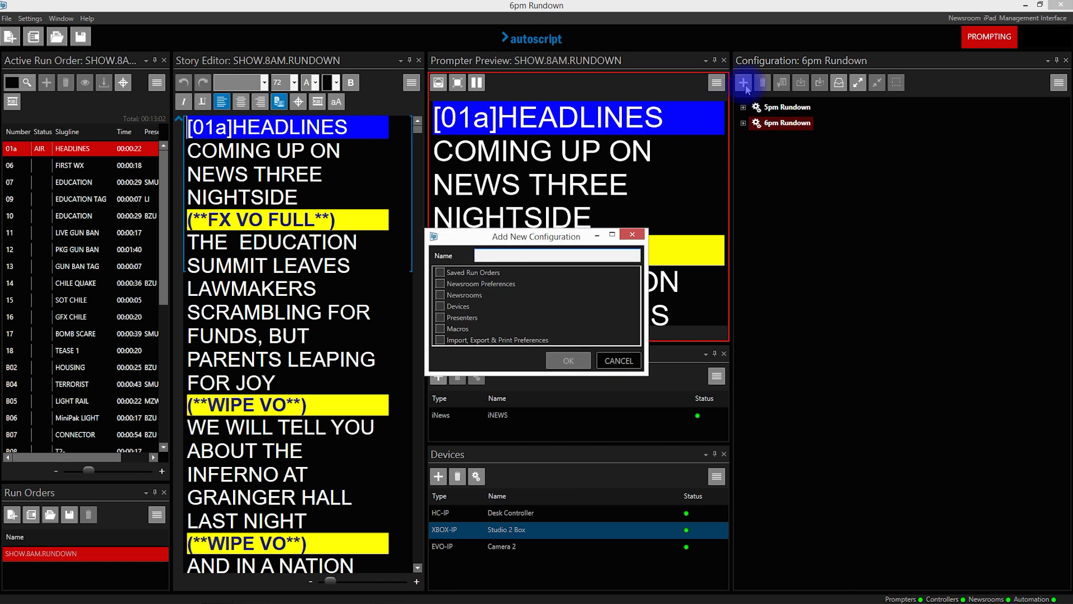
{"action": "type", "text": "Morning"}
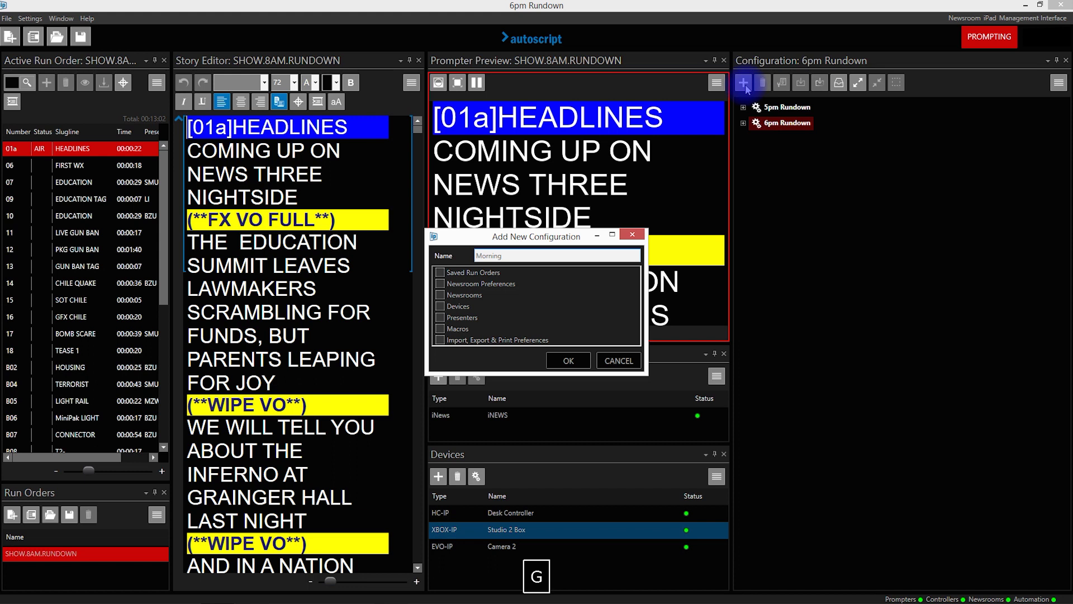
{"action": "left_click", "coordinate": [441, 272]}
{"action": "left_click", "coordinate": [441, 283]}
{"action": "left_click", "coordinate": [442, 295]}
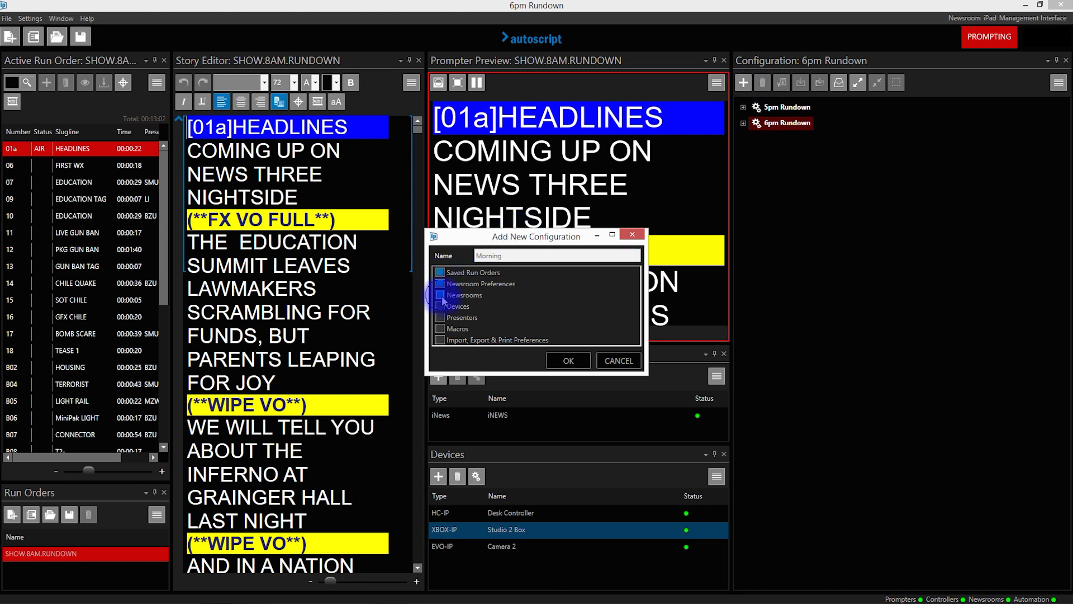
{"action": "left_click", "coordinate": [441, 306]}
{"action": "left_click", "coordinate": [441, 317]}
{"action": "left_click", "coordinate": [441, 328]}
{"action": "left_click", "coordinate": [440, 340]}
{"action": "left_click", "coordinate": [566, 362]}
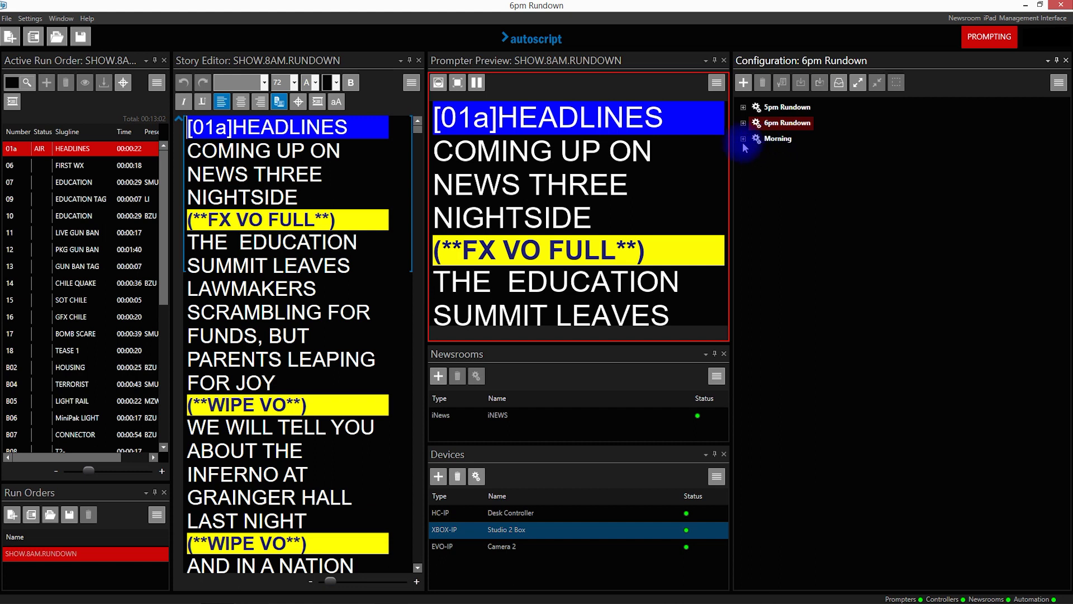
{"action": "left_click", "coordinate": [744, 140]}
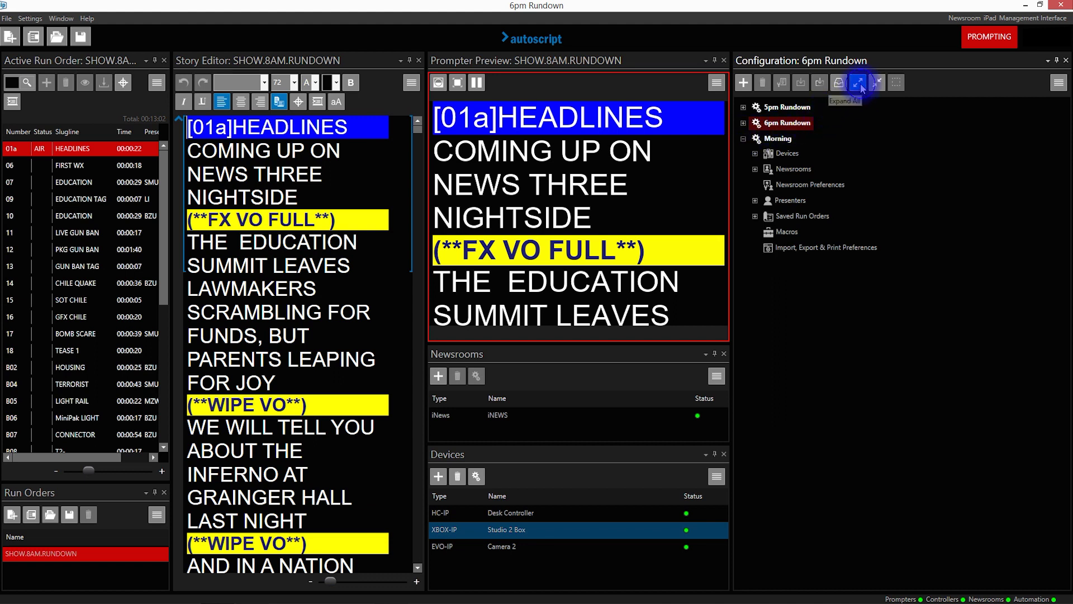
{"action": "left_click", "coordinate": [859, 84]}
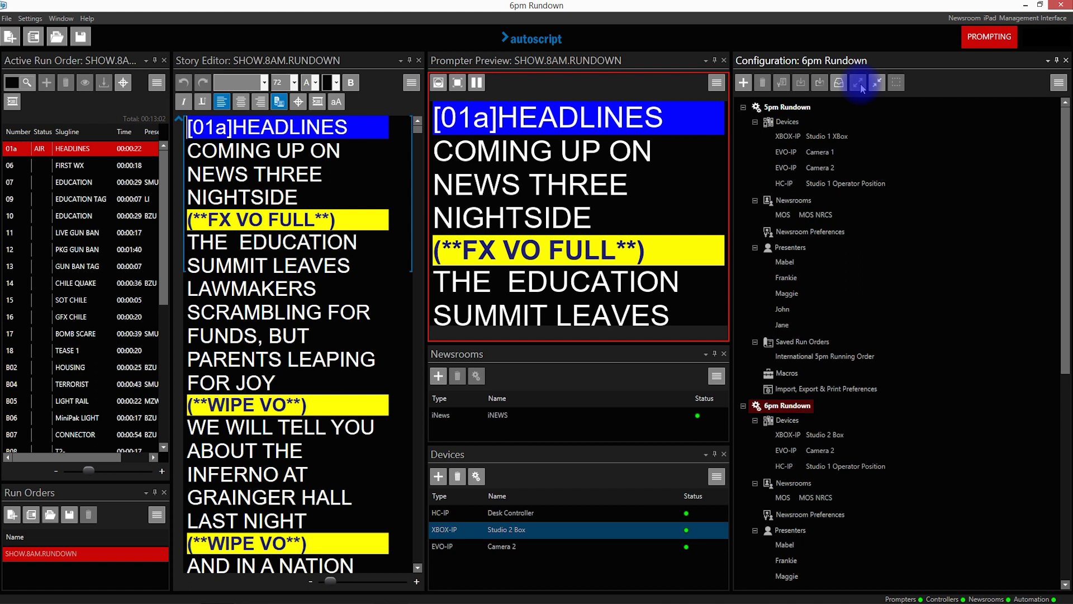
{"action": "left_click", "coordinate": [877, 84]}
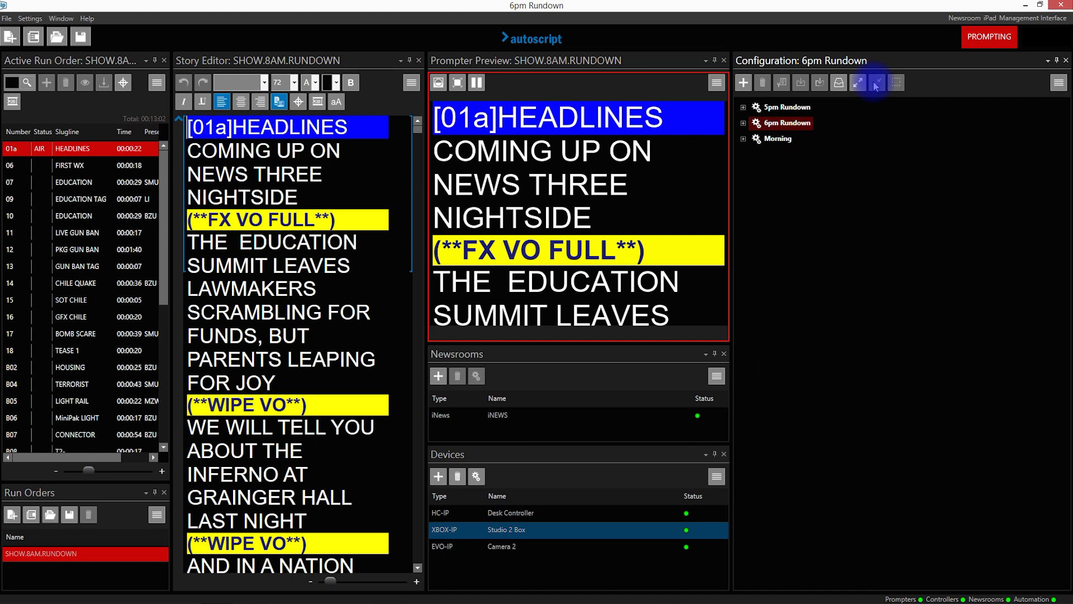
- Load the 5pm Rundown configuration and open the International 5pm Running Order for prompting
{"action": "left_click", "coordinate": [785, 108]}
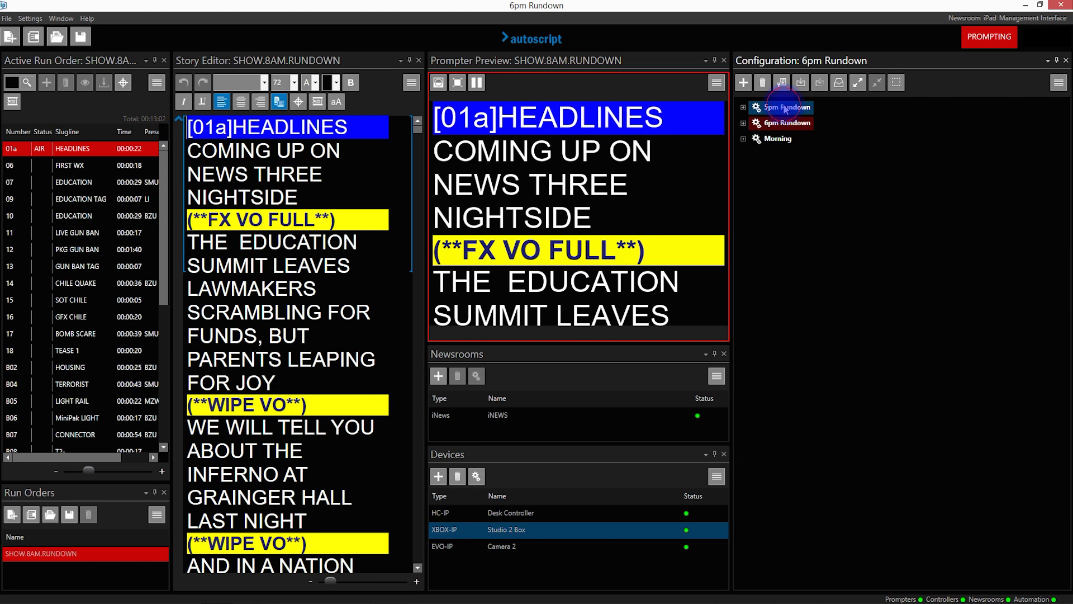
{"action": "right_click", "coordinate": [785, 109]}
{"action": "left_click", "coordinate": [709, 122]}
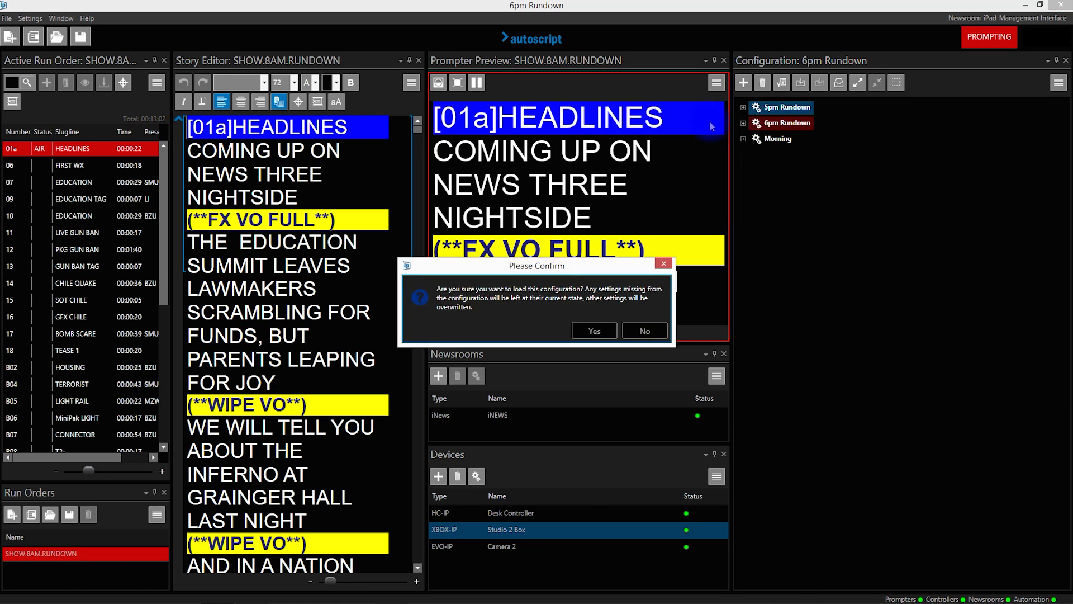
{"action": "left_click", "coordinate": [592, 331]}
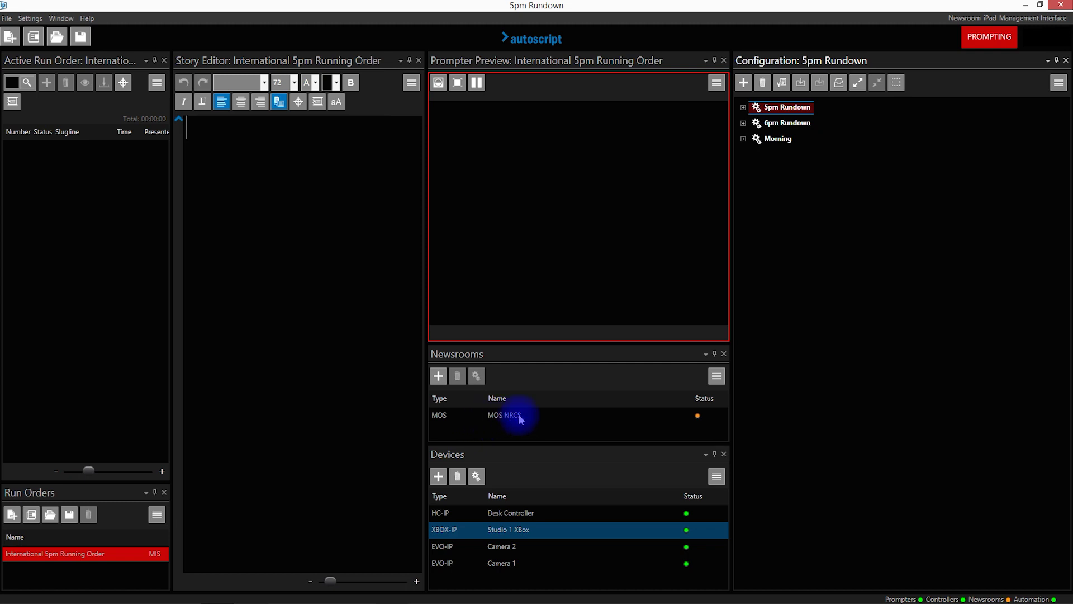
{"action": "double_click", "coordinate": [103, 554]}
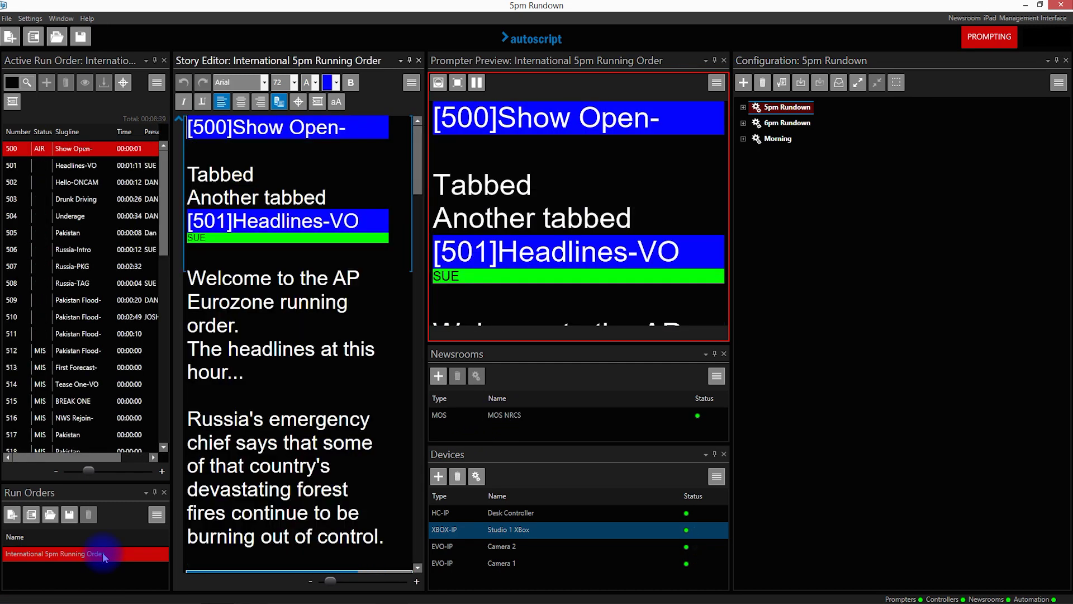
- Load the Morning configuration with Leave Missing Items to restore SHOW.8AM.RUNDOWN
{"action": "left_click", "coordinate": [781, 143]}
{"action": "right_click", "coordinate": [781, 143]}
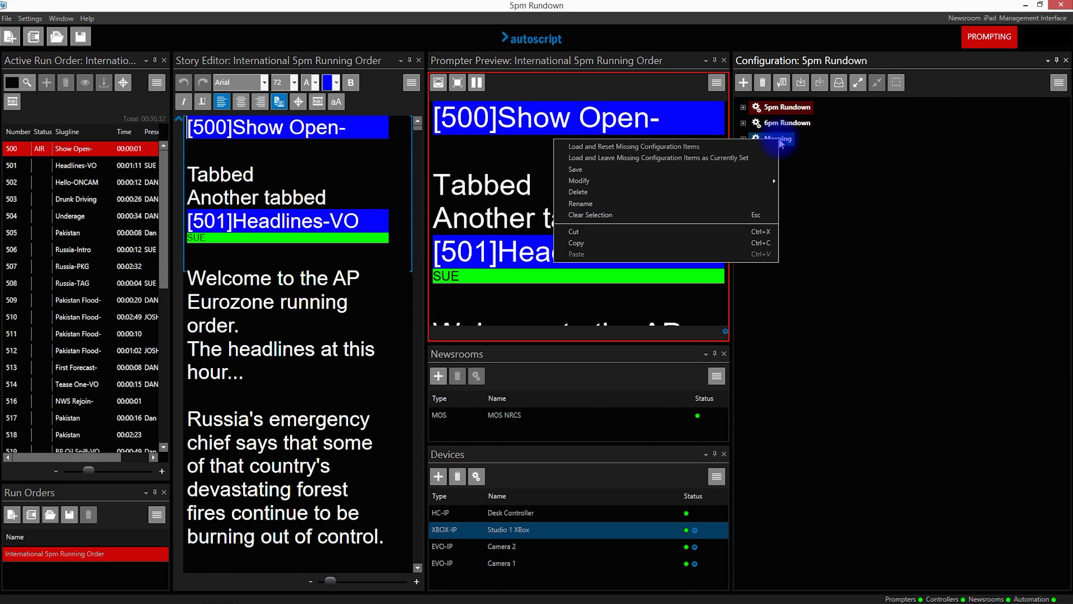
{"action": "left_click", "coordinate": [716, 159]}
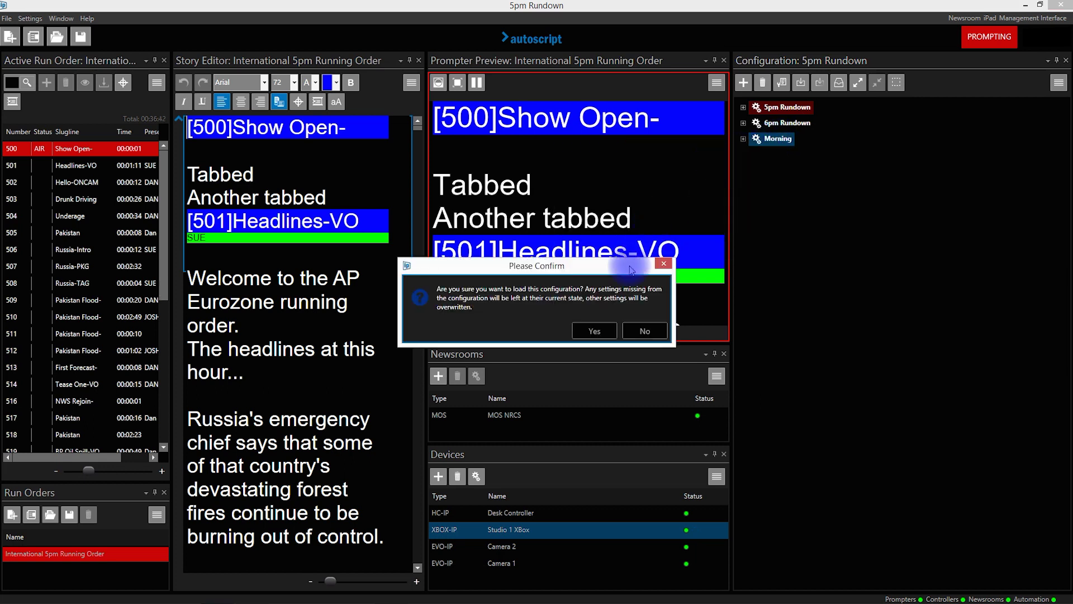
{"action": "left_click", "coordinate": [596, 331]}
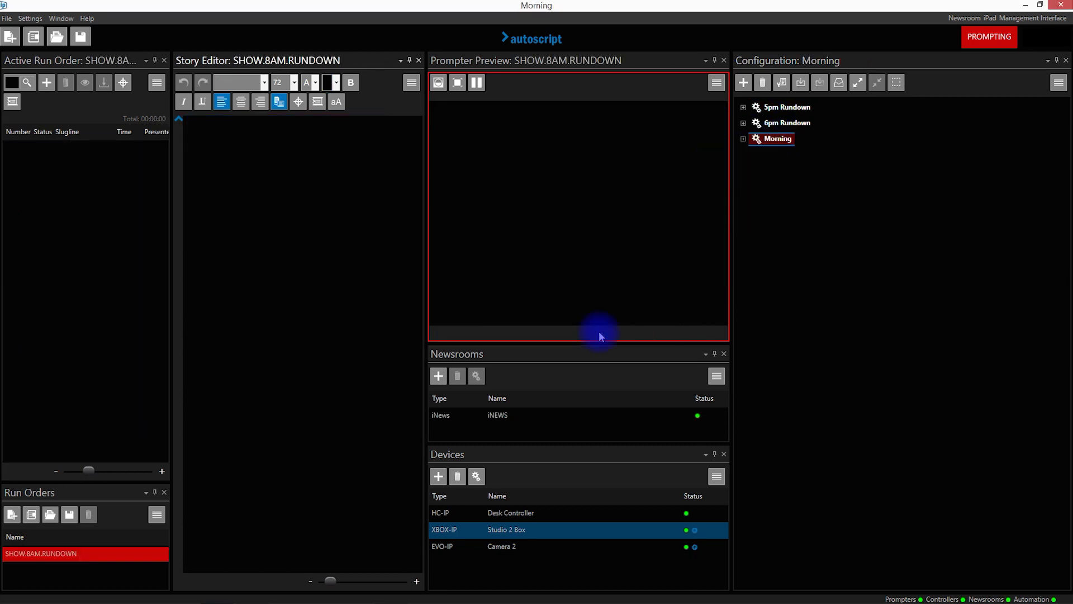